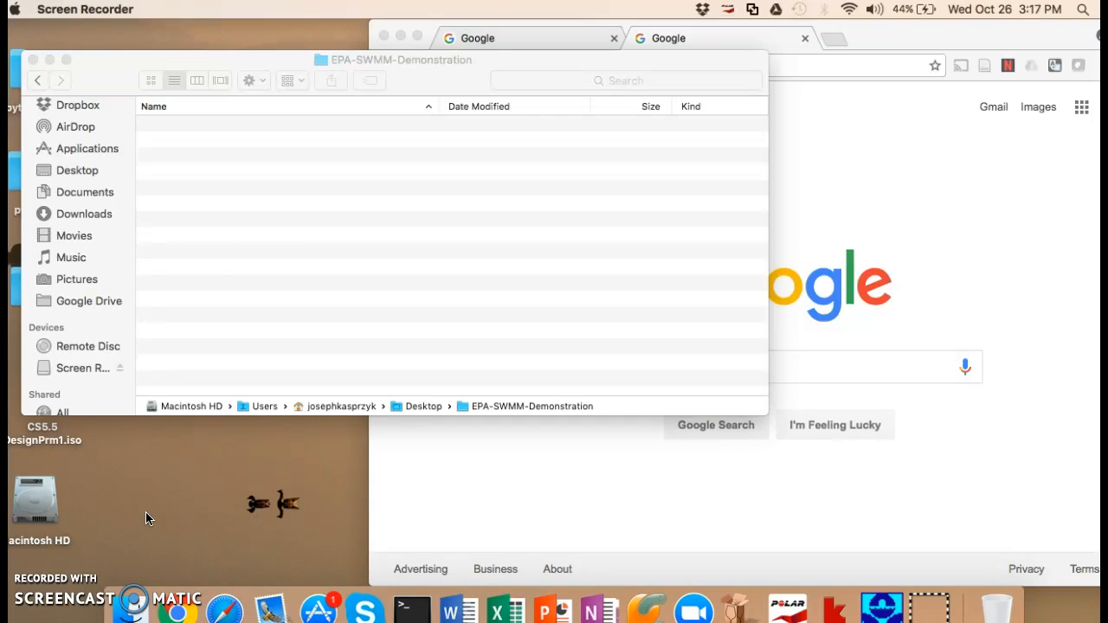
# Search Google for "wine bottler", reach winebottler.kronenberg.org and start the Stable 1.6.1 download.
pyautogui.click(470, 41)
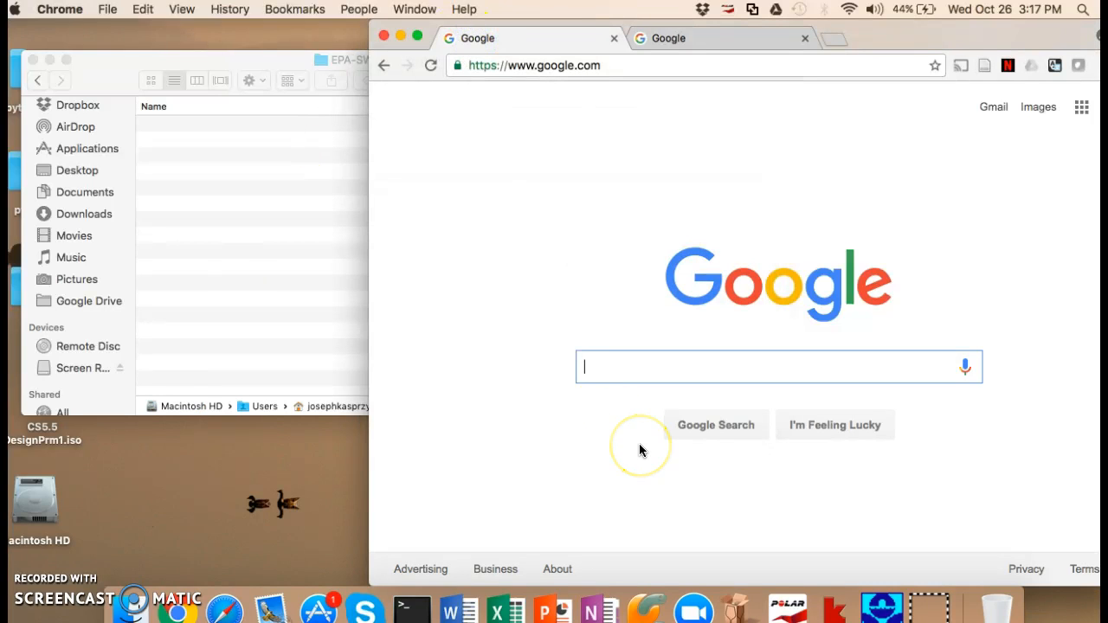
pyautogui.write('wine bortler')
pyautogui.press('Return')
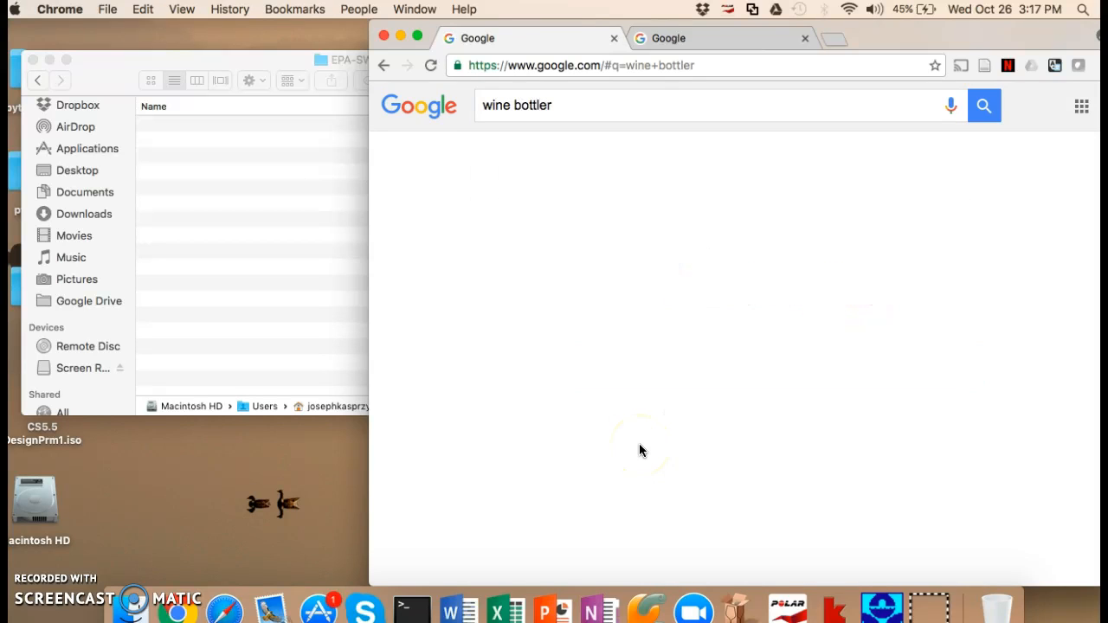
pyautogui.click(701, 232)
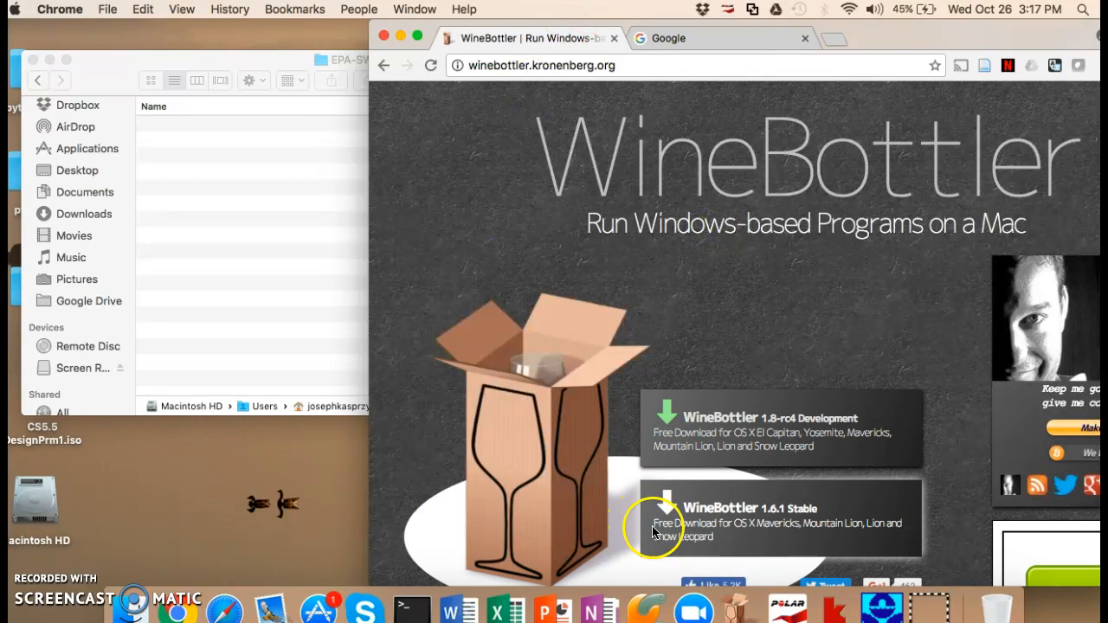
pyautogui.click(665, 534)
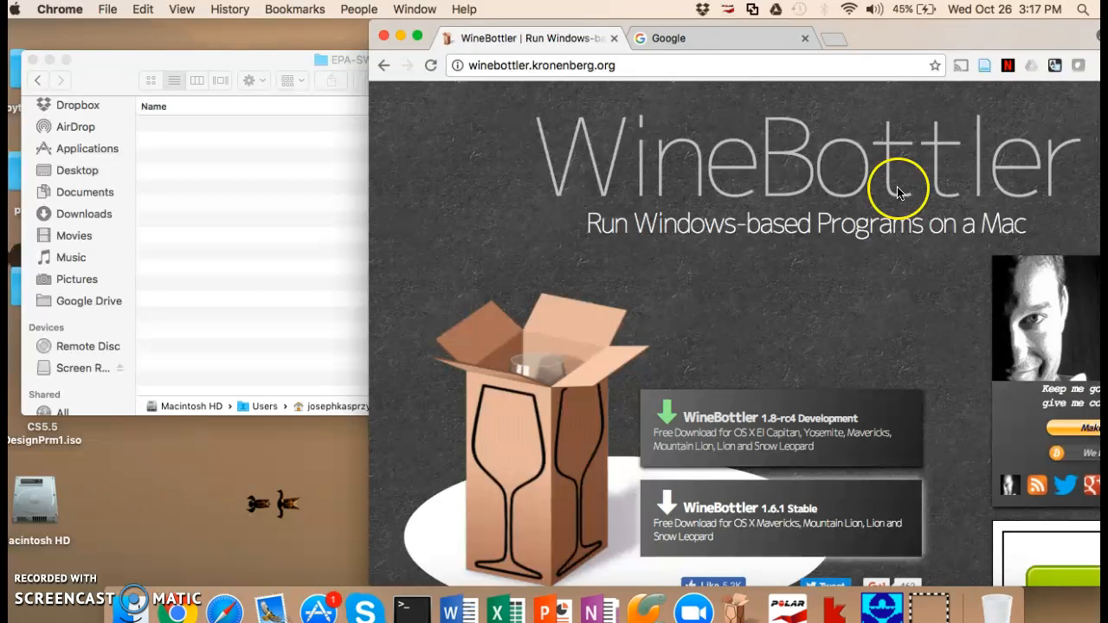
# Search "epa swmm" in the other tab and reach the EPA SWMM page's Downloads section.
pyautogui.click(732, 38)
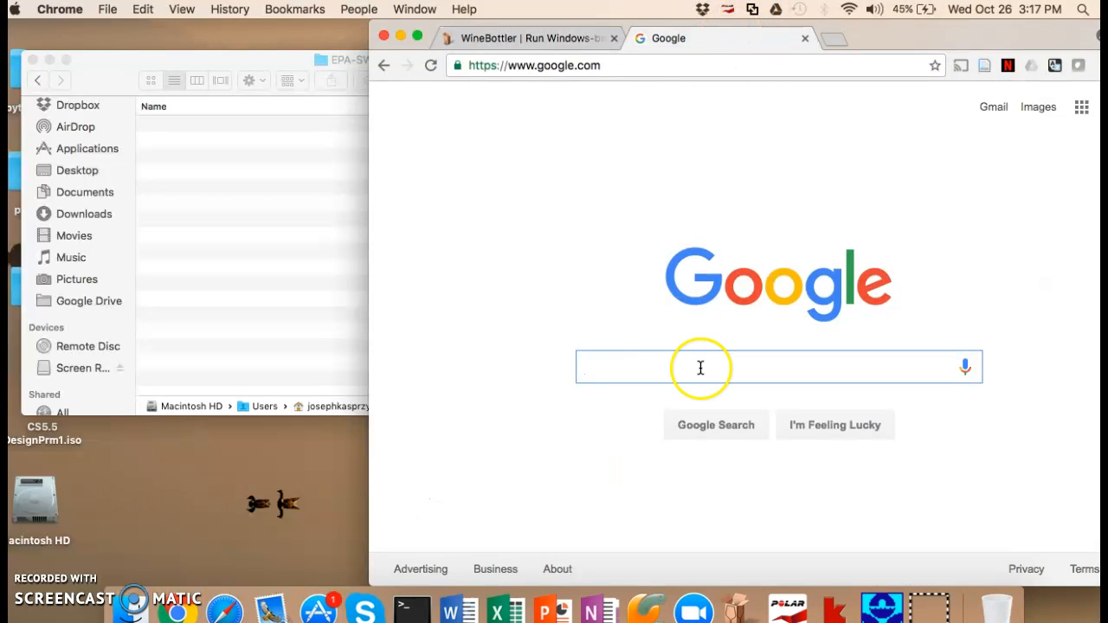
pyautogui.write('epa s')
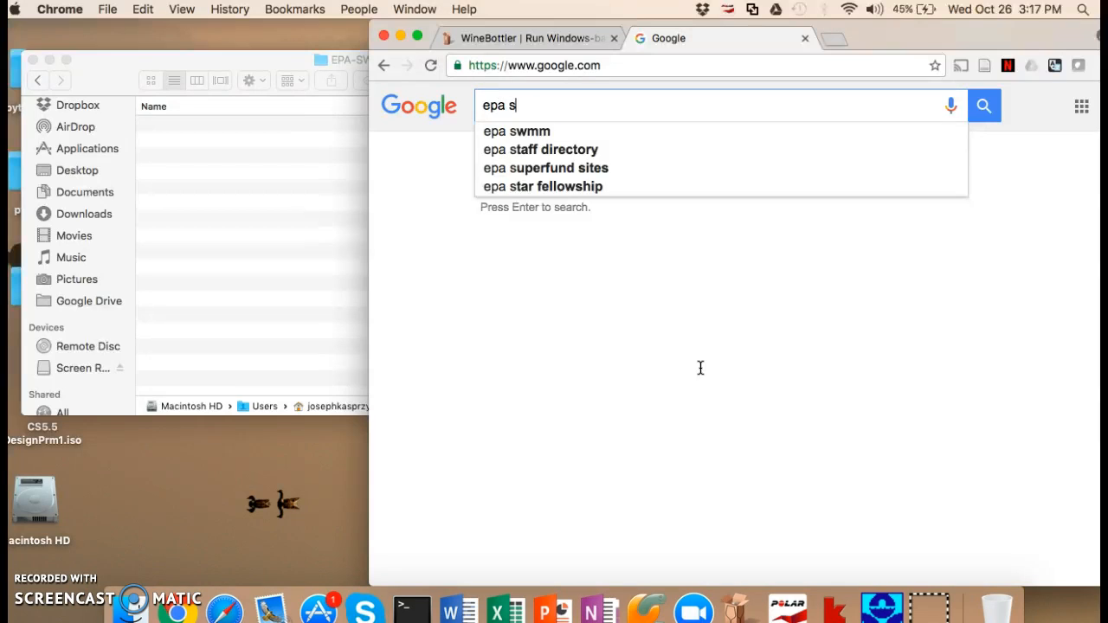
pyautogui.write('wmm')
pyautogui.press('Return')
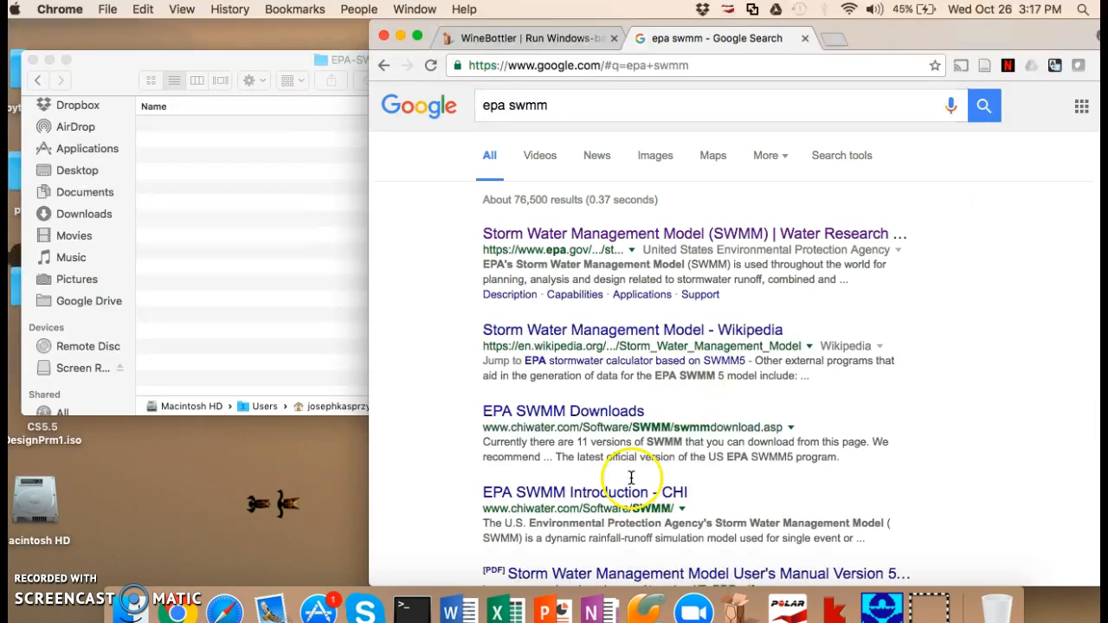
pyautogui.click(820, 238)
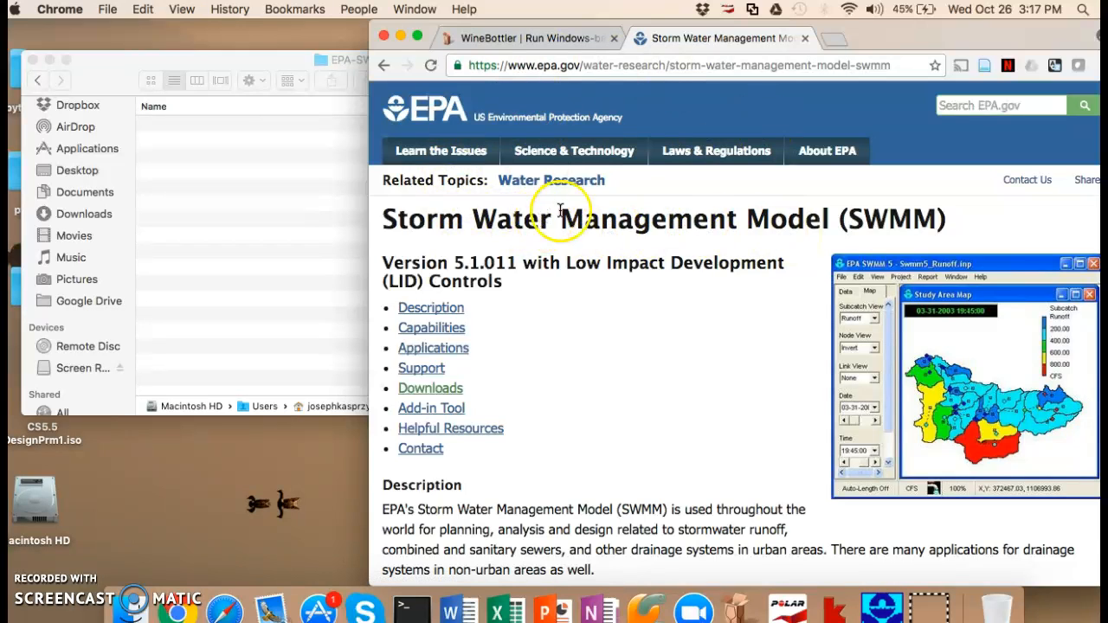
pyautogui.click(431, 388)
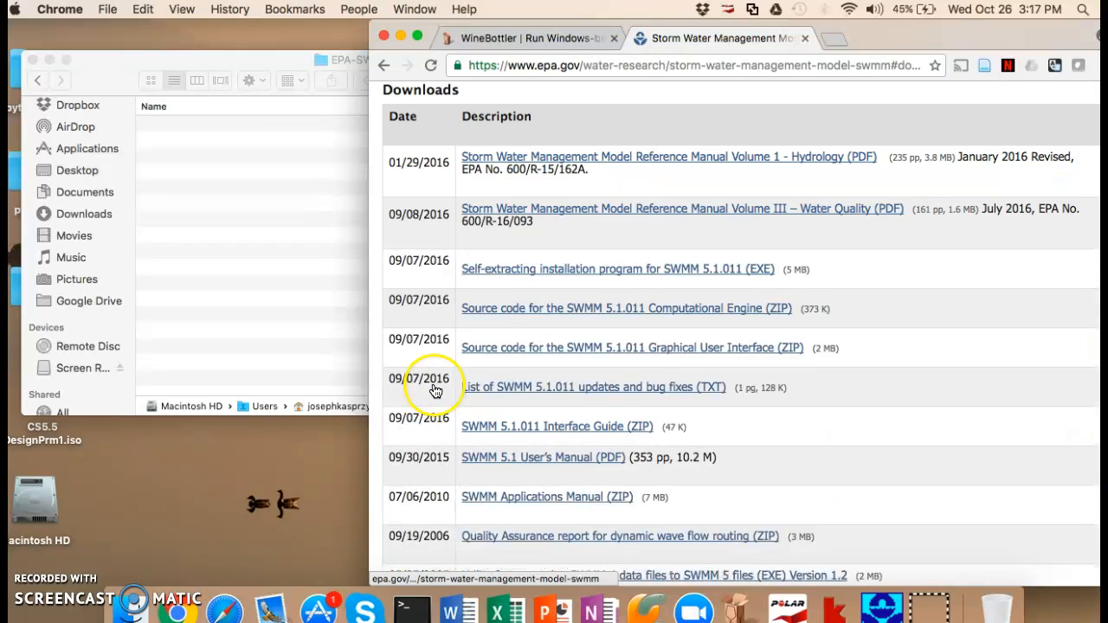
# Save the self-extracting installer link as swmm51011_setup.exe into the EPA-SWMM-Demonstration folder.
pyautogui.rightClick(630, 274)
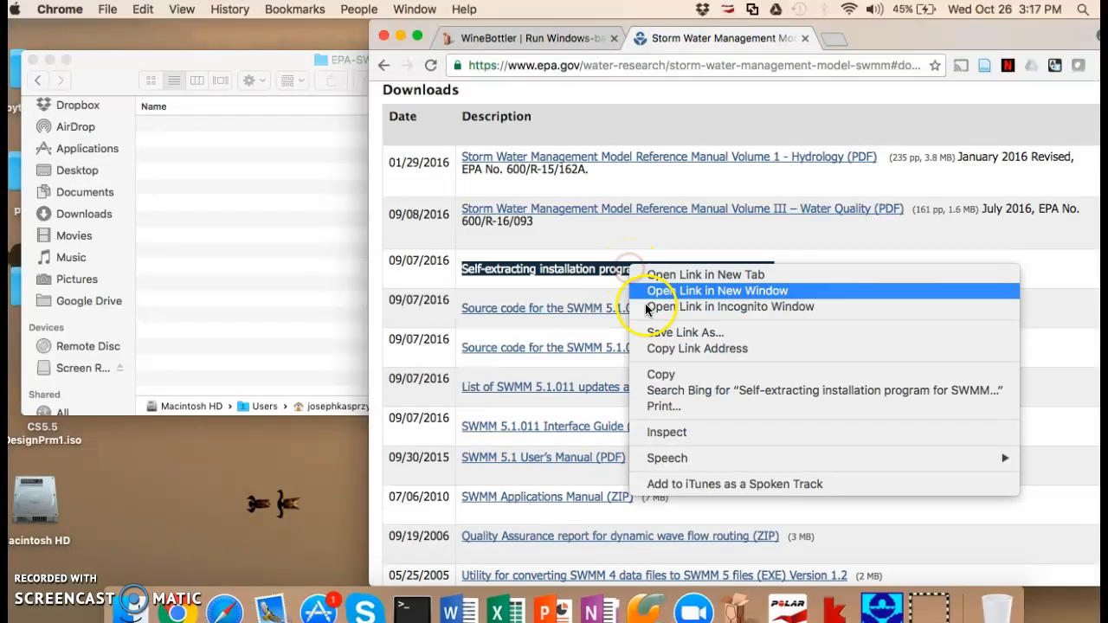
pyautogui.click(674, 332)
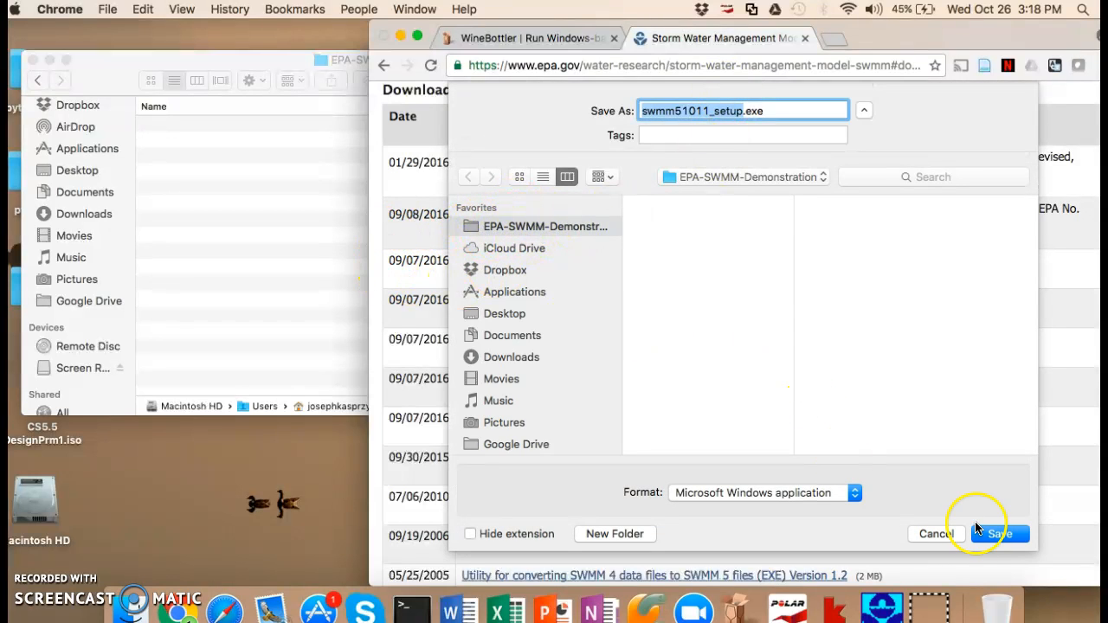
pyautogui.click(1000, 533)
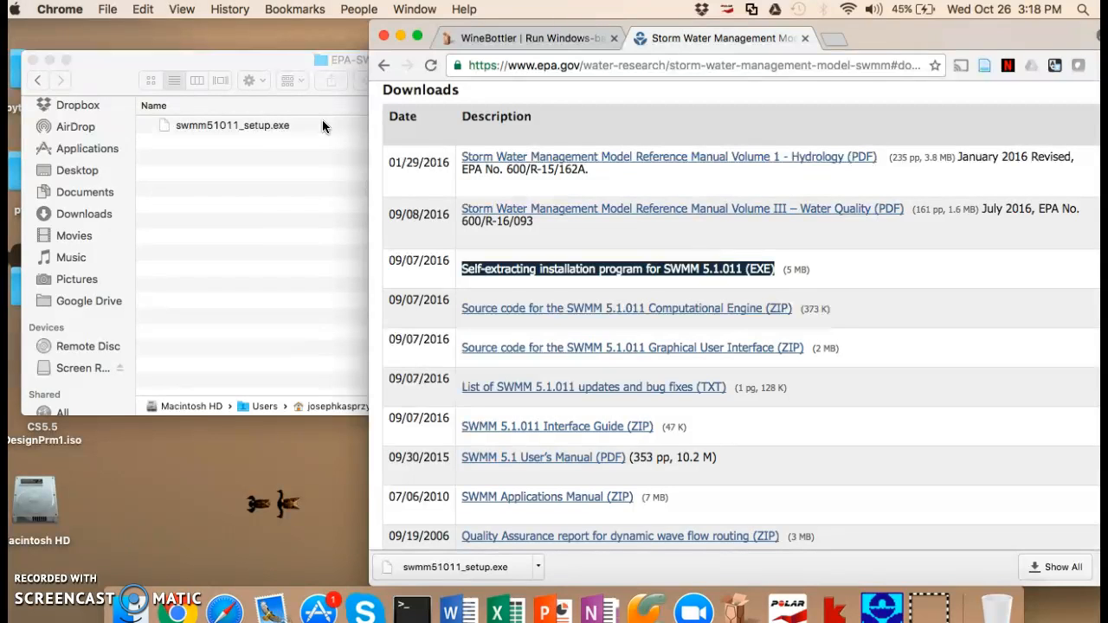
# Launch WineBottler from a Spotlight search for "winebottler".
pyautogui.press('super+space')
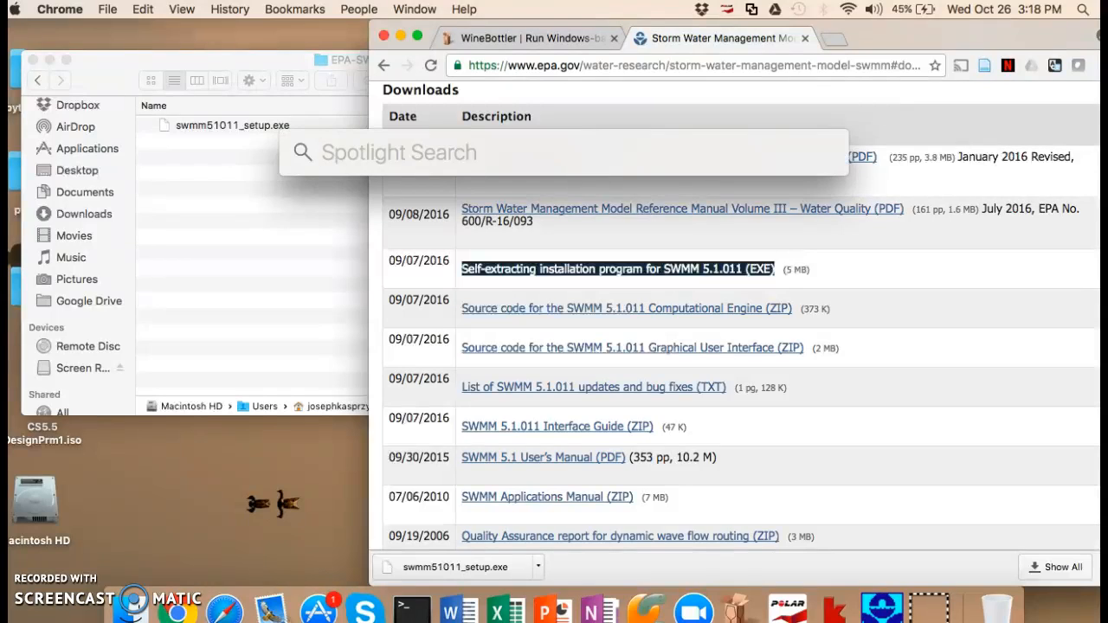
pyautogui.write('winebottler')
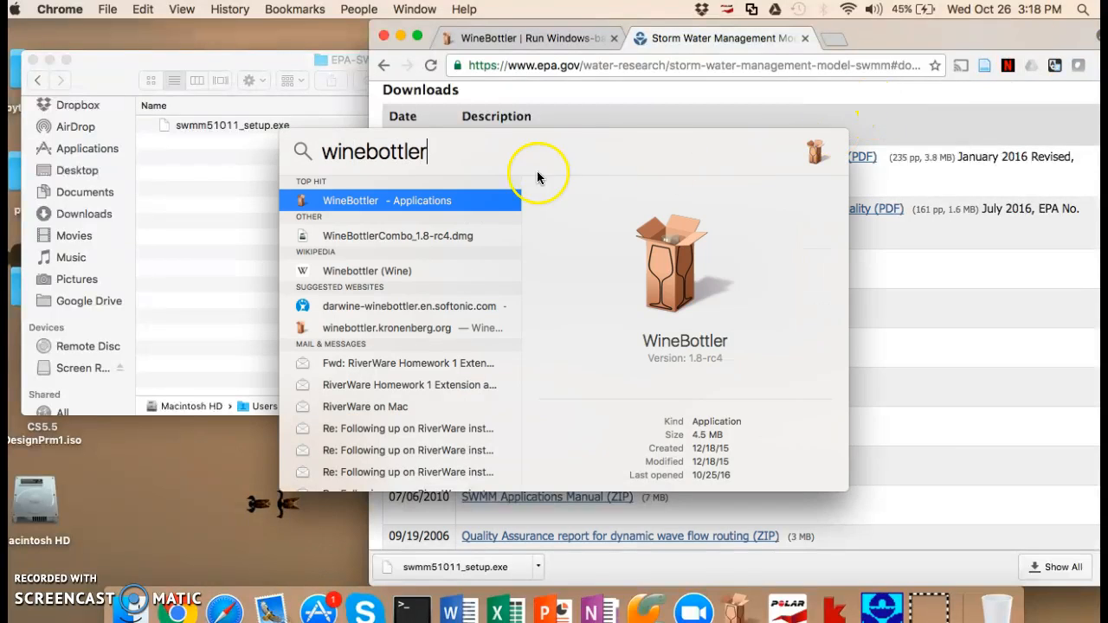
pyautogui.click(485, 201)
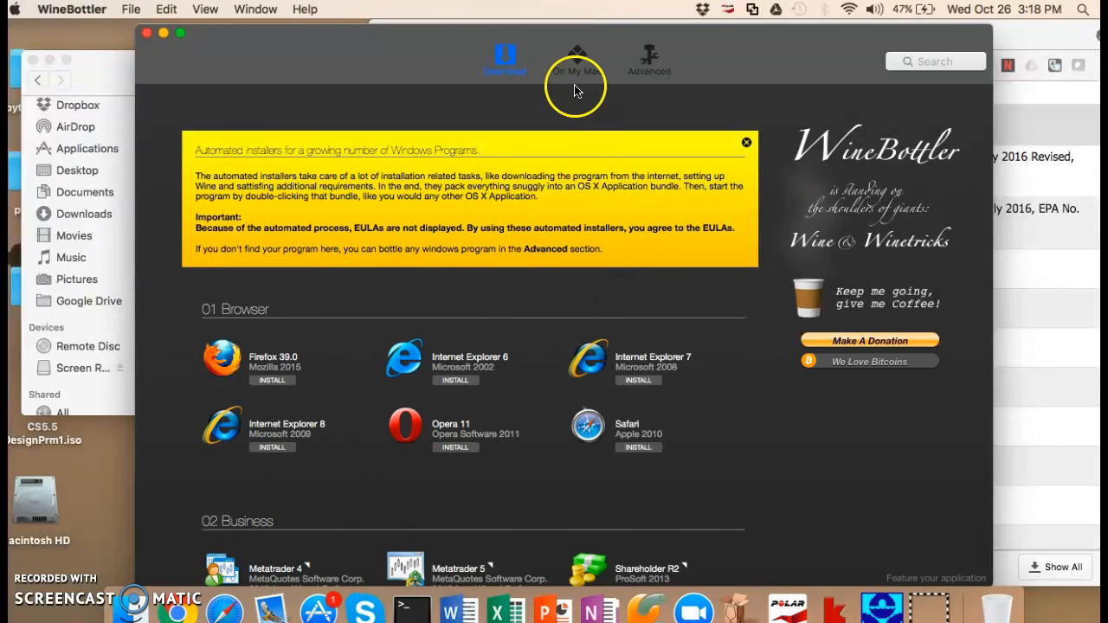
# In the Advanced bundle settings, choose swmm51011_setup.exe as the installer file to bottle.
pyautogui.click(655, 63)
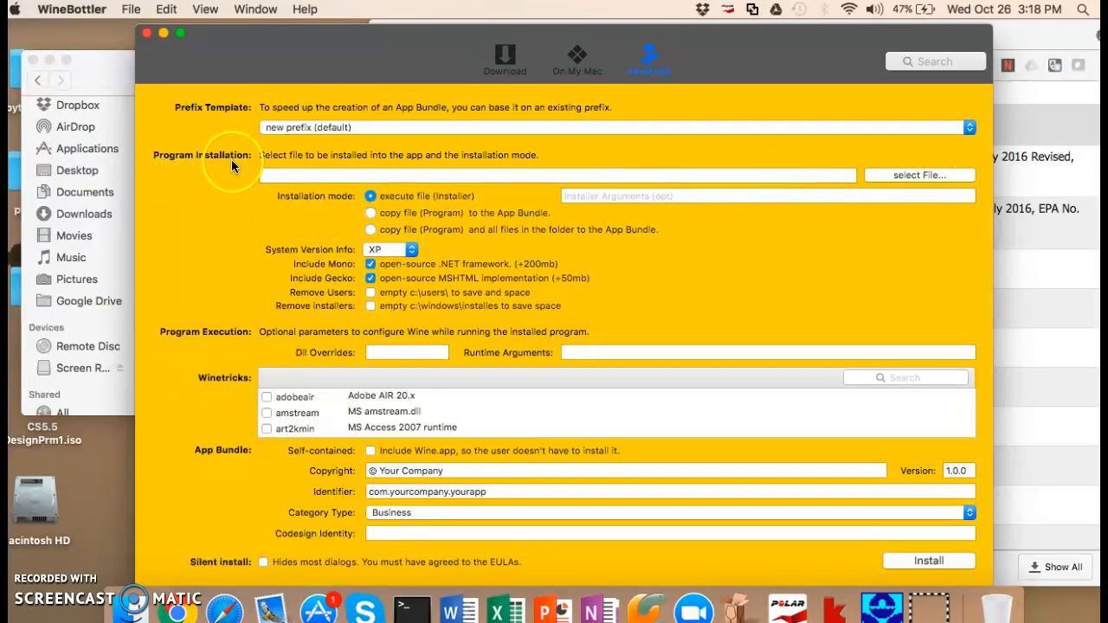
pyautogui.click(892, 175)
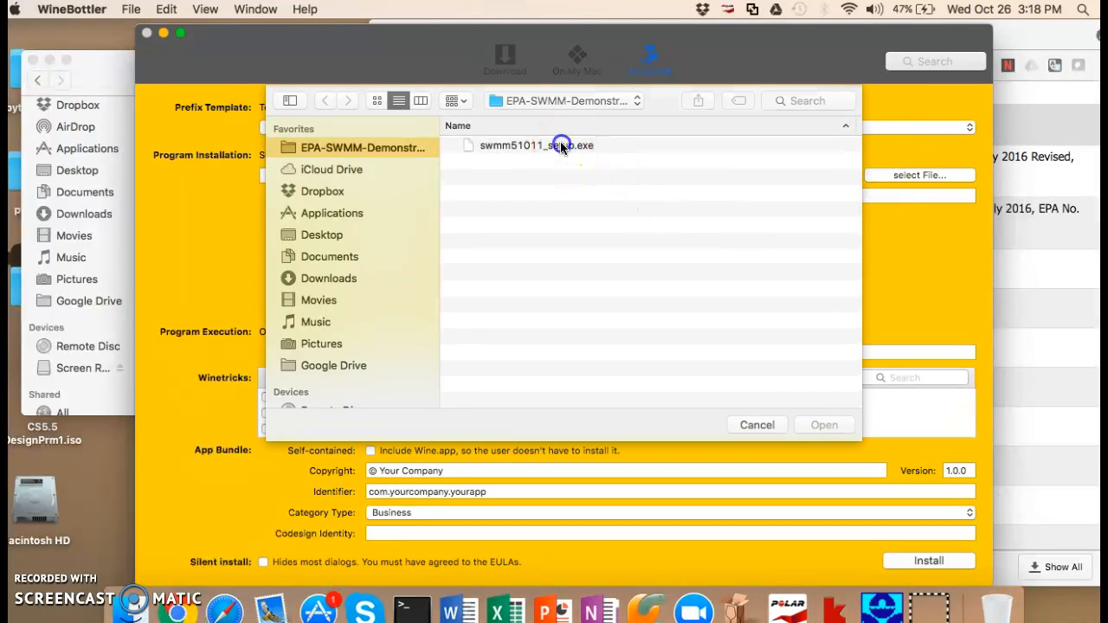
pyautogui.click(554, 146)
pyautogui.click(824, 426)
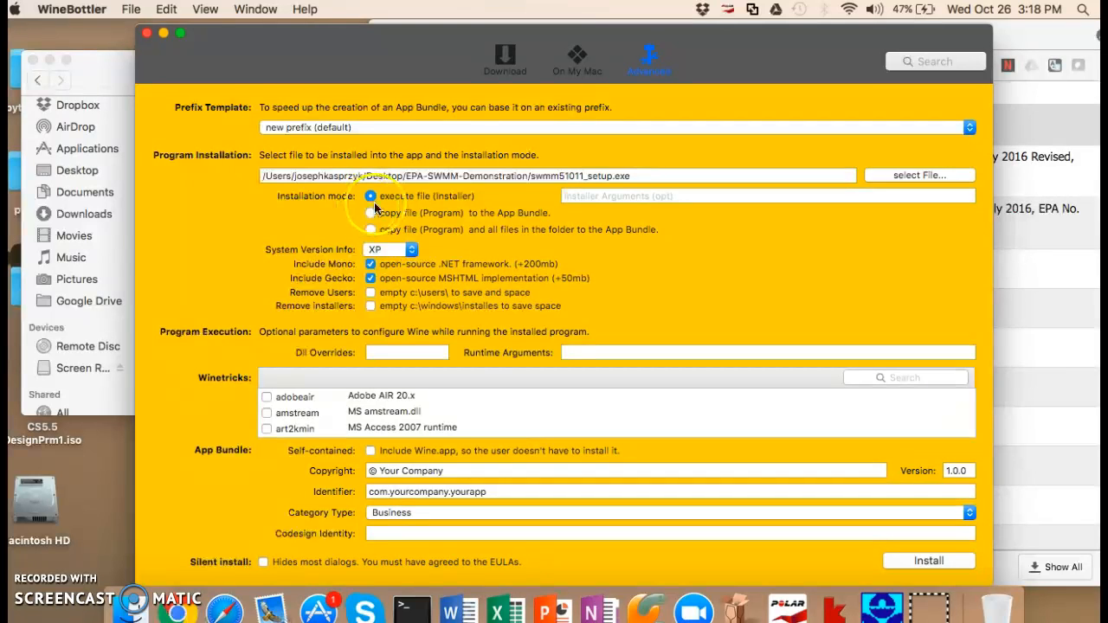
# Set System Version Info to Windows 7 and make the bundle Self-contained with Wine inside.
pyautogui.click(411, 249)
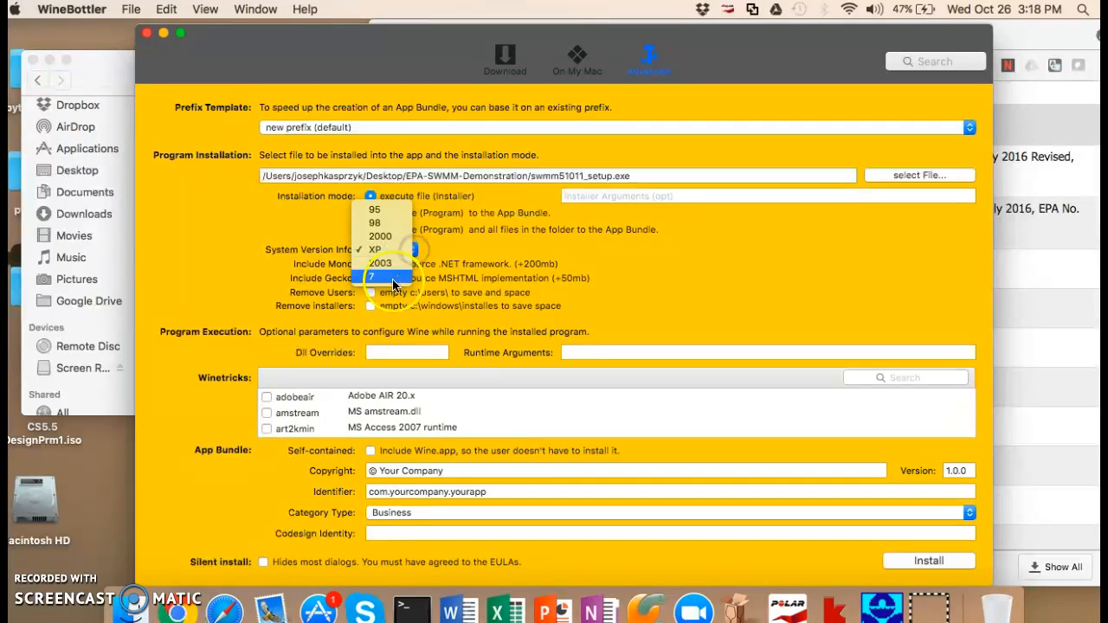
pyautogui.click(390, 279)
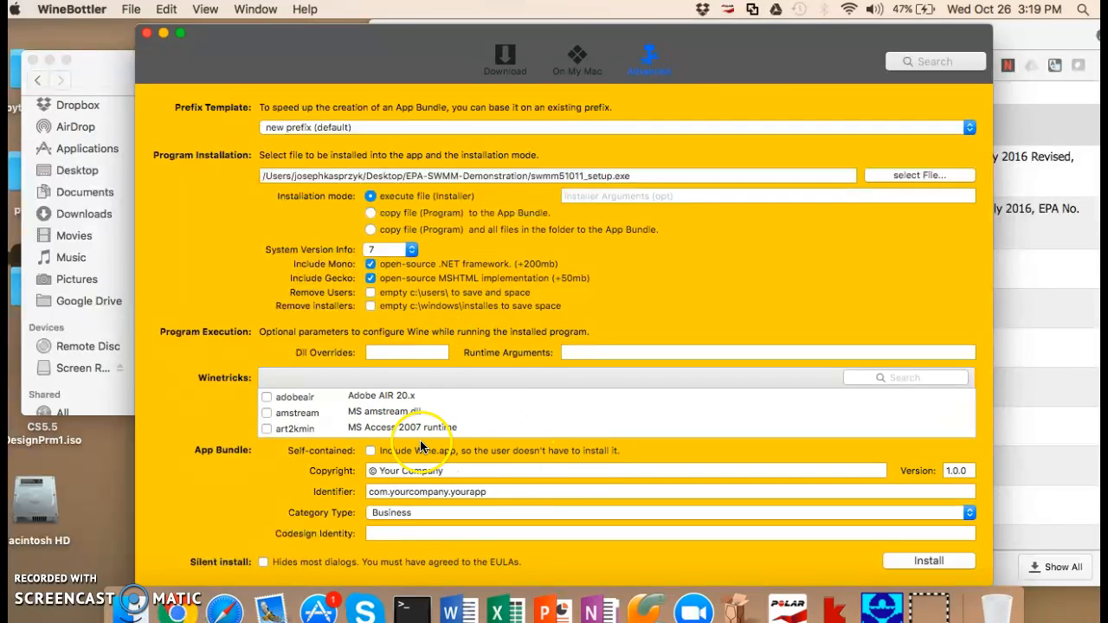
pyautogui.click(369, 451)
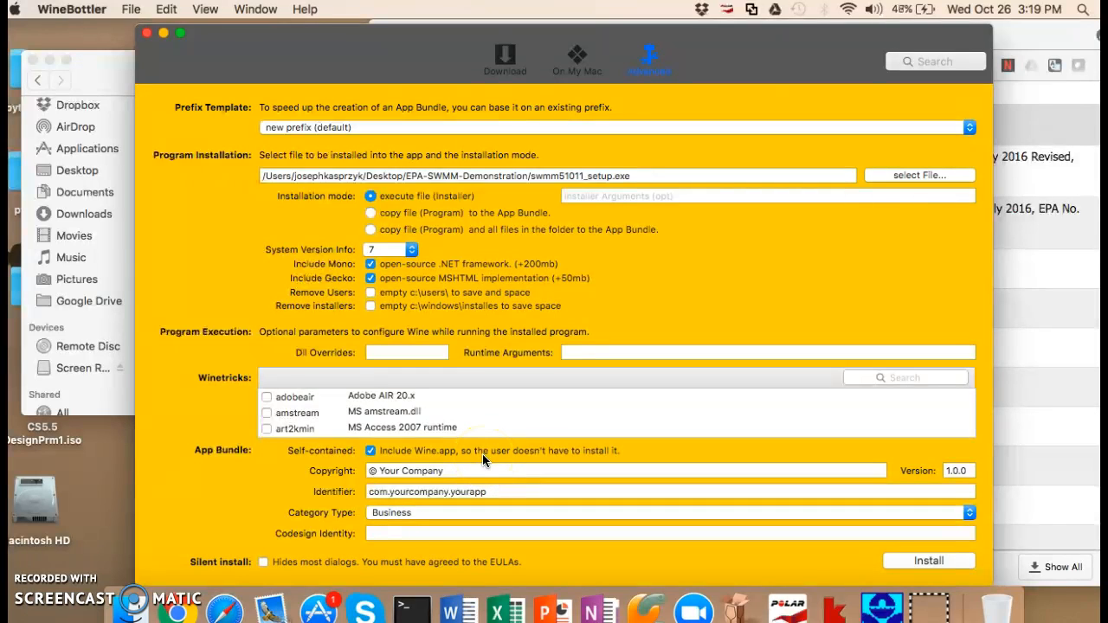
# Start the install and save the bundle as My-SWMM in the EPA-SWMM-Demonstration folder.
pyautogui.click(929, 561)
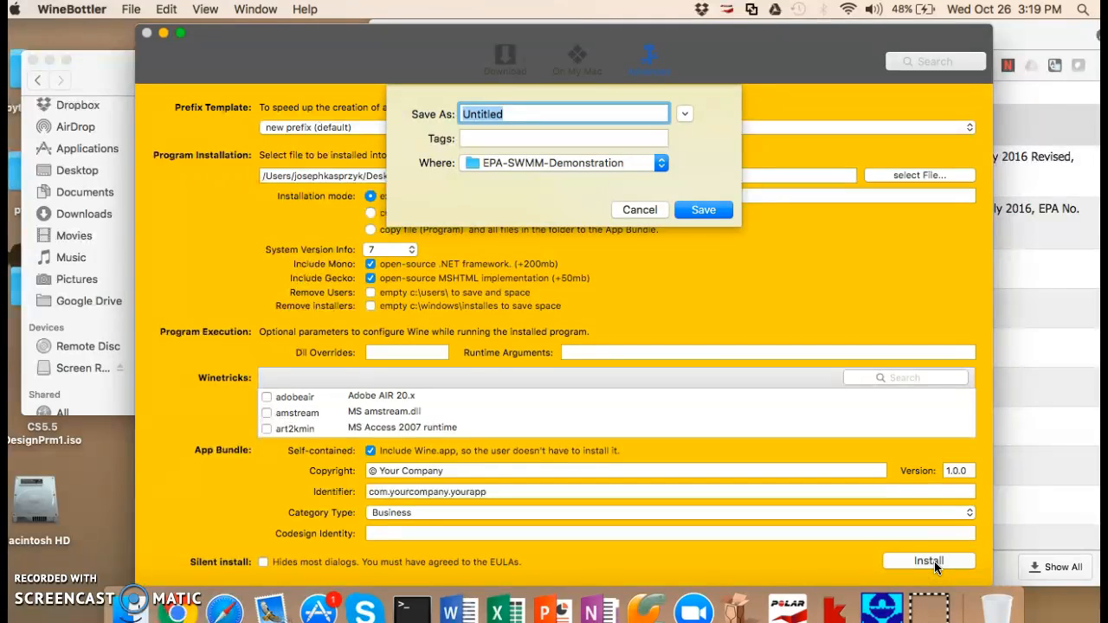
pyautogui.write('My-SWMM')
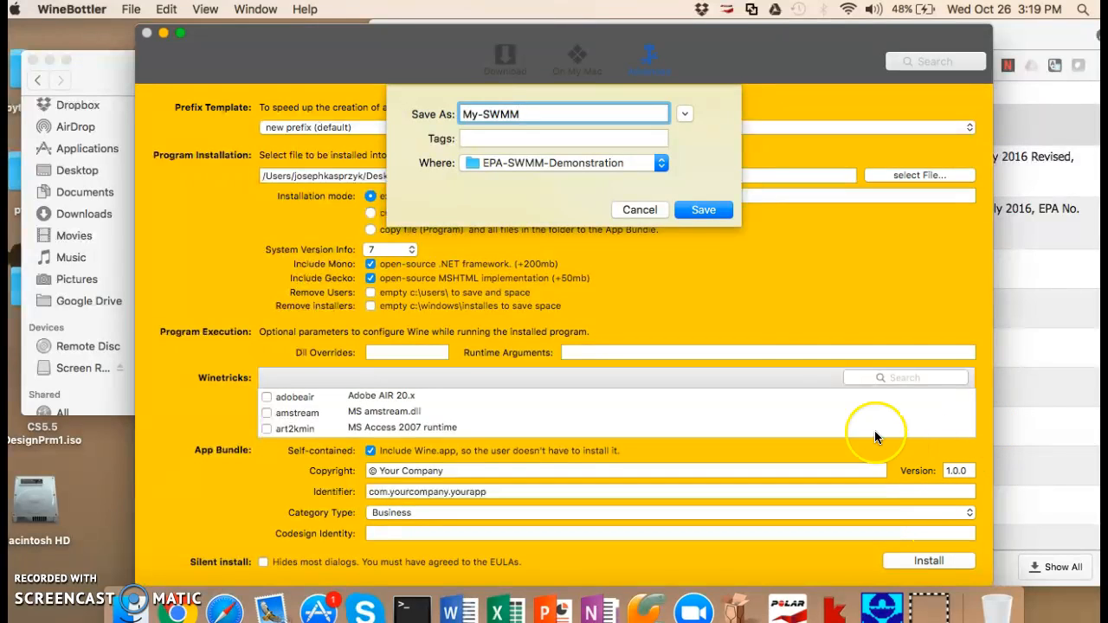
pyautogui.click(701, 211)
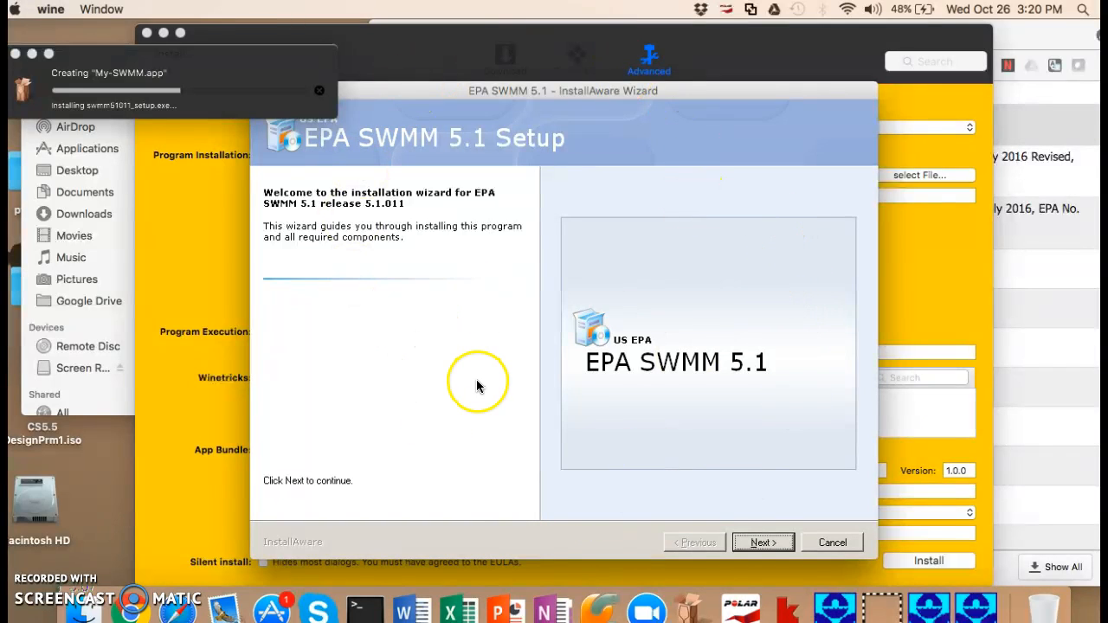
# Run the EPA SWMM 5.1 setup wizard with default folder and Start Menu group through to Finish.
pyautogui.click(760, 543)
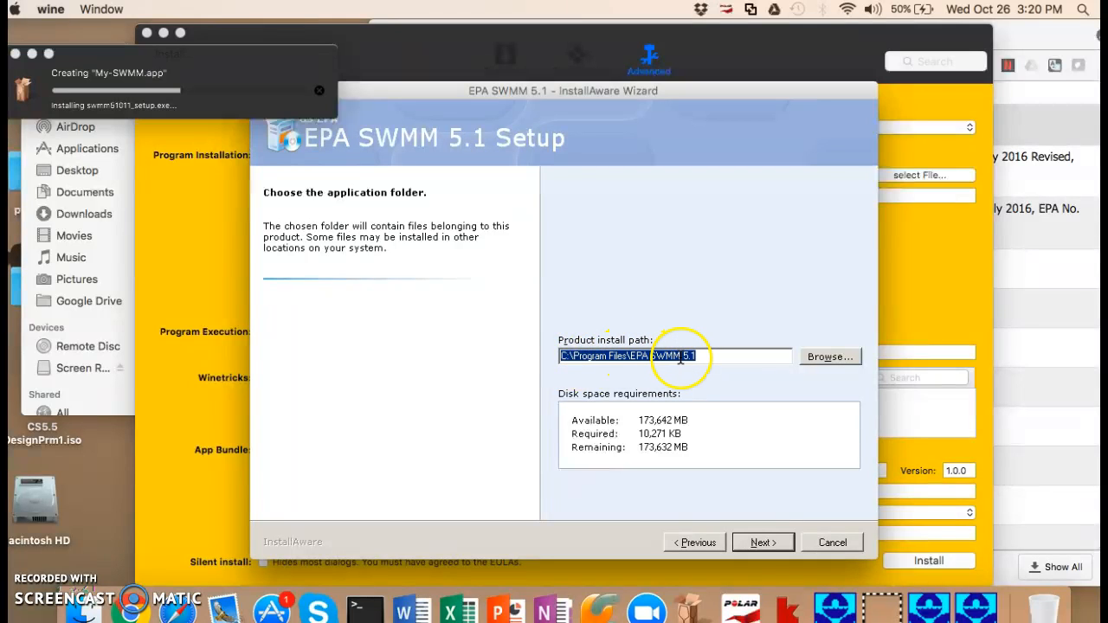
pyautogui.click(763, 543)
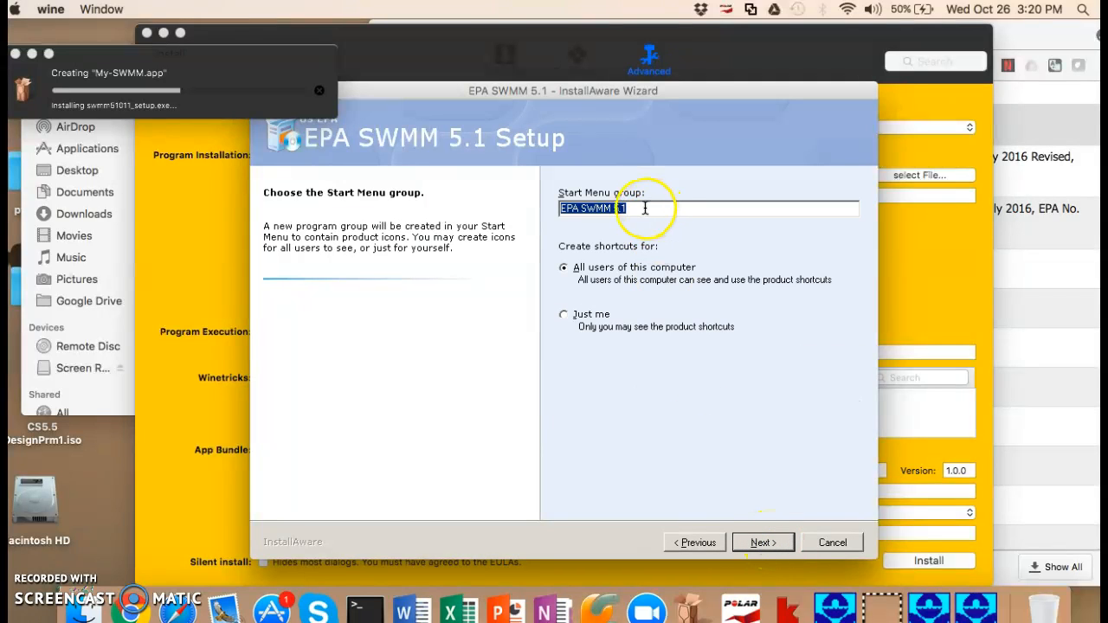
pyautogui.click(763, 543)
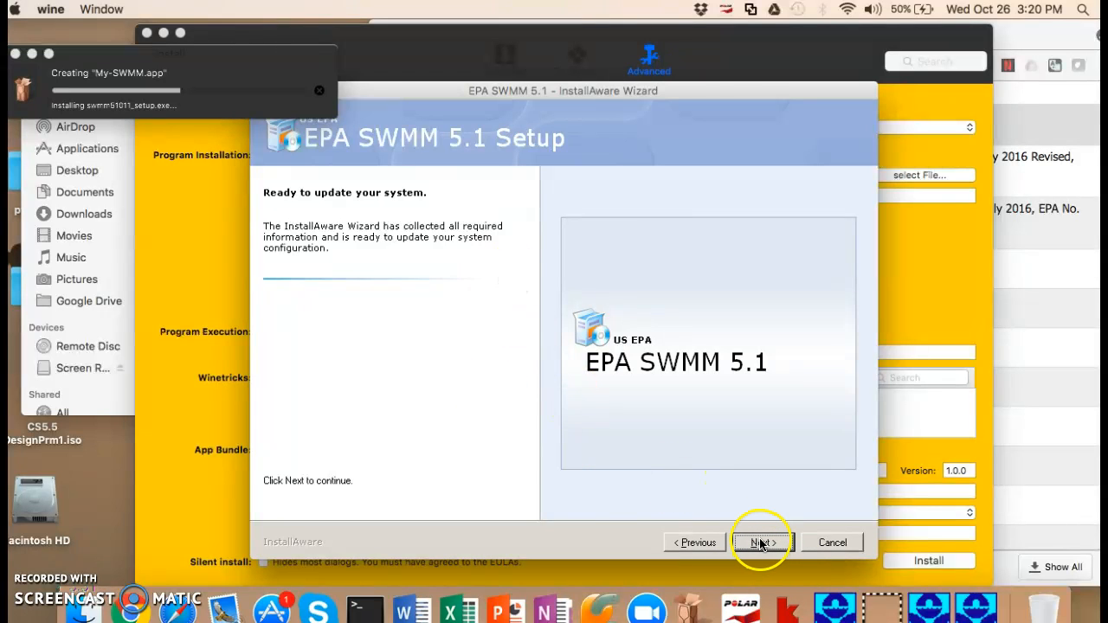
pyautogui.click(762, 543)
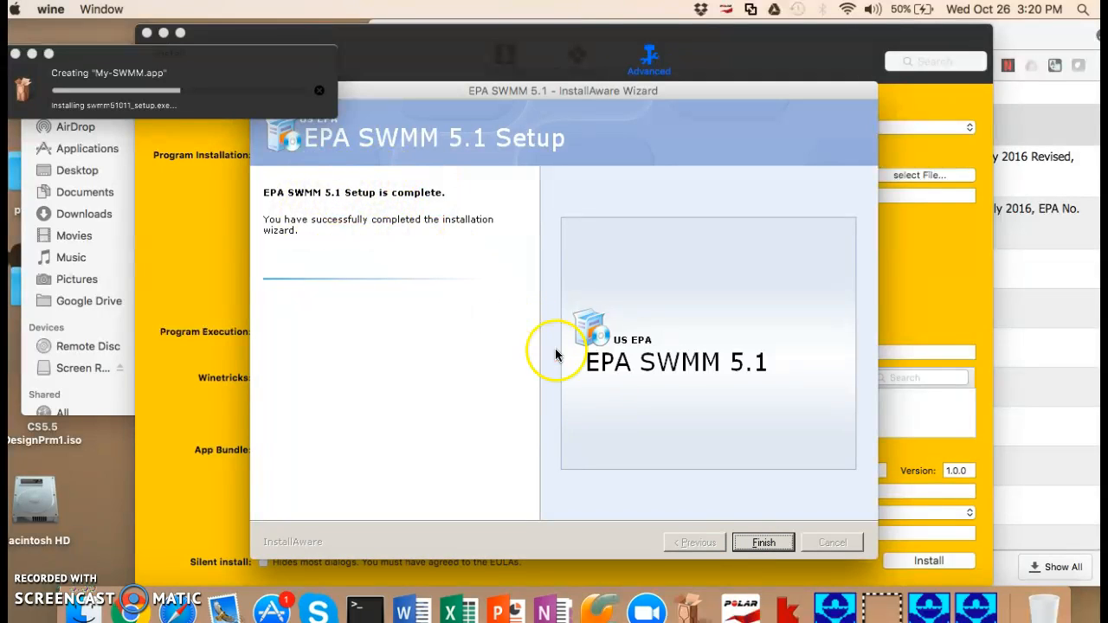
pyautogui.click(762, 543)
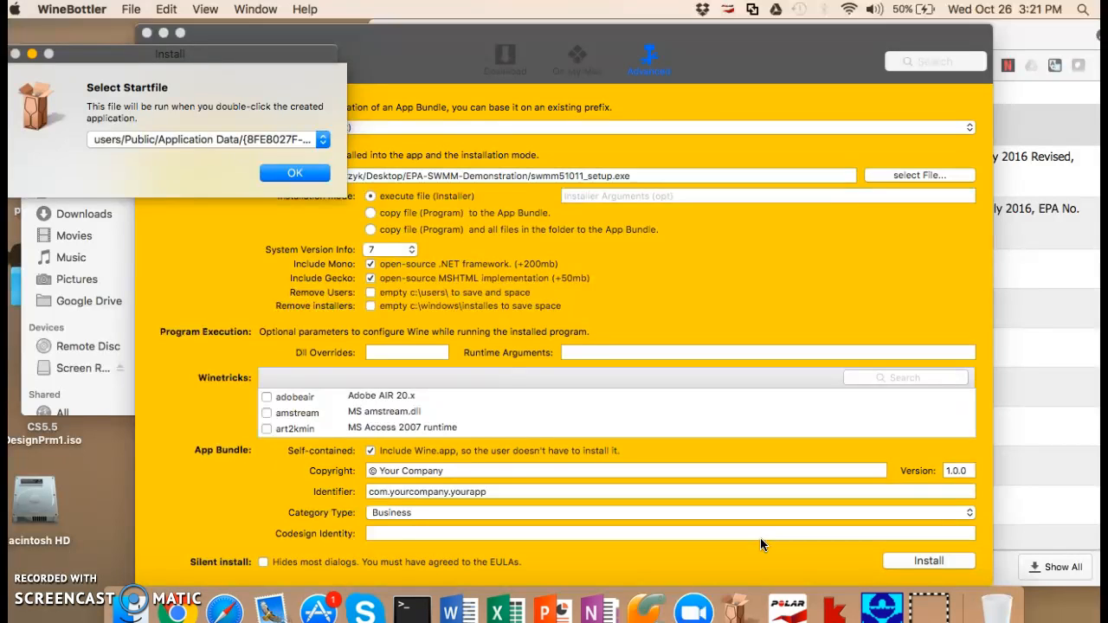
# Choose Program Files/EPA SWMM 5.1/Epaswmm5.exe as the startfile and acknowledge the prefix created message.
pyautogui.click(322, 140)
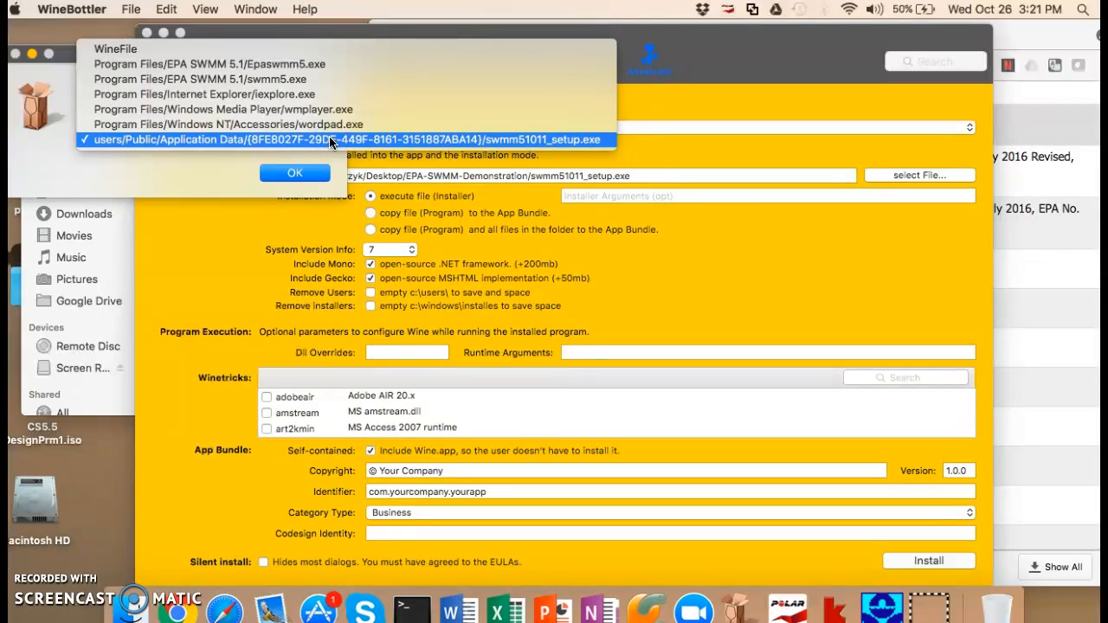
pyautogui.click(306, 65)
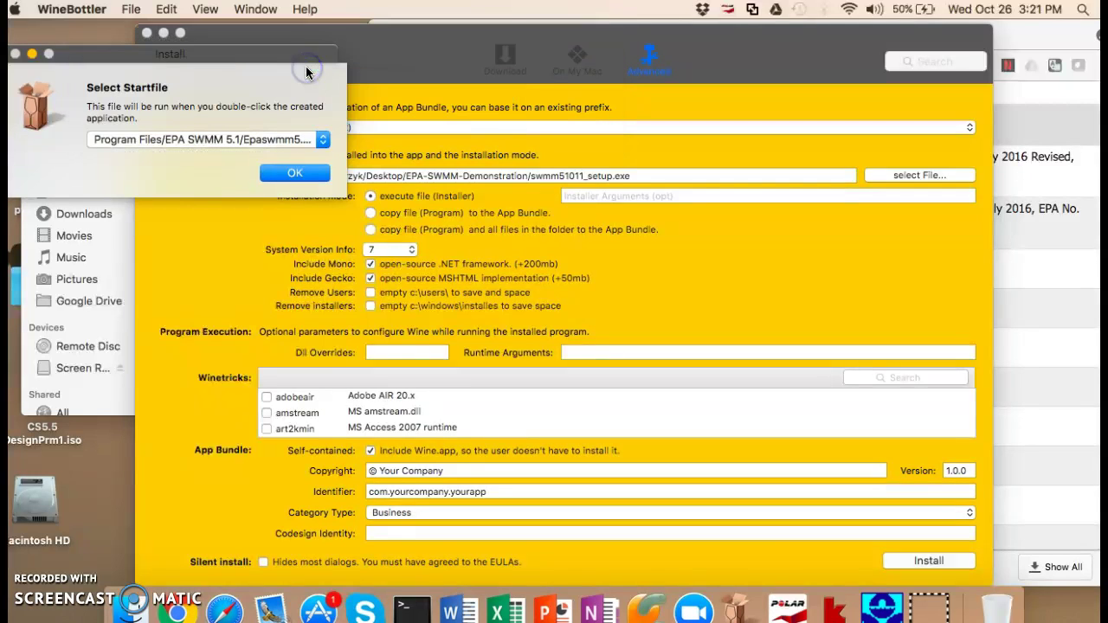
pyautogui.click(294, 173)
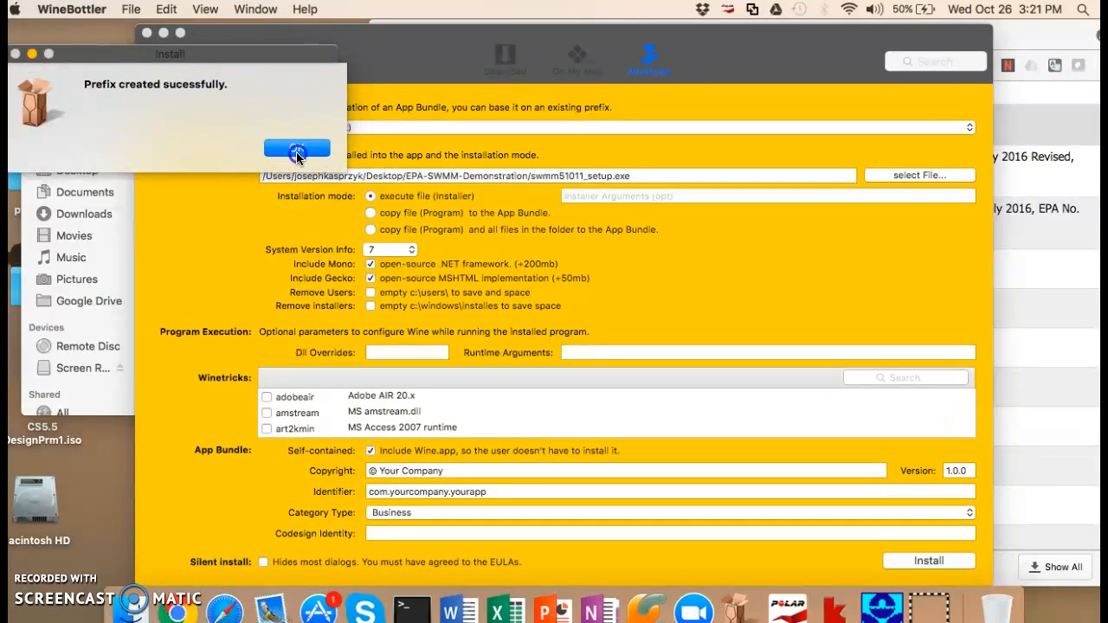
pyautogui.click(297, 148)
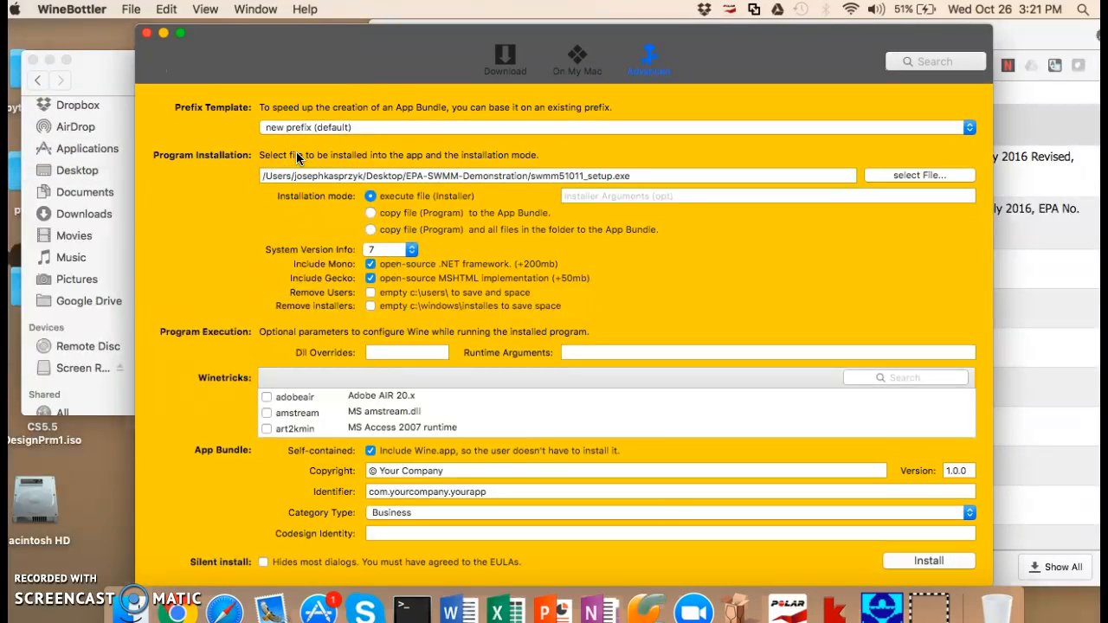
pyautogui.click(273, 175)
# Quit WineBottler and bring the EPA-SWMM-Demonstration Finder window forward.
pyautogui.click(72, 8)
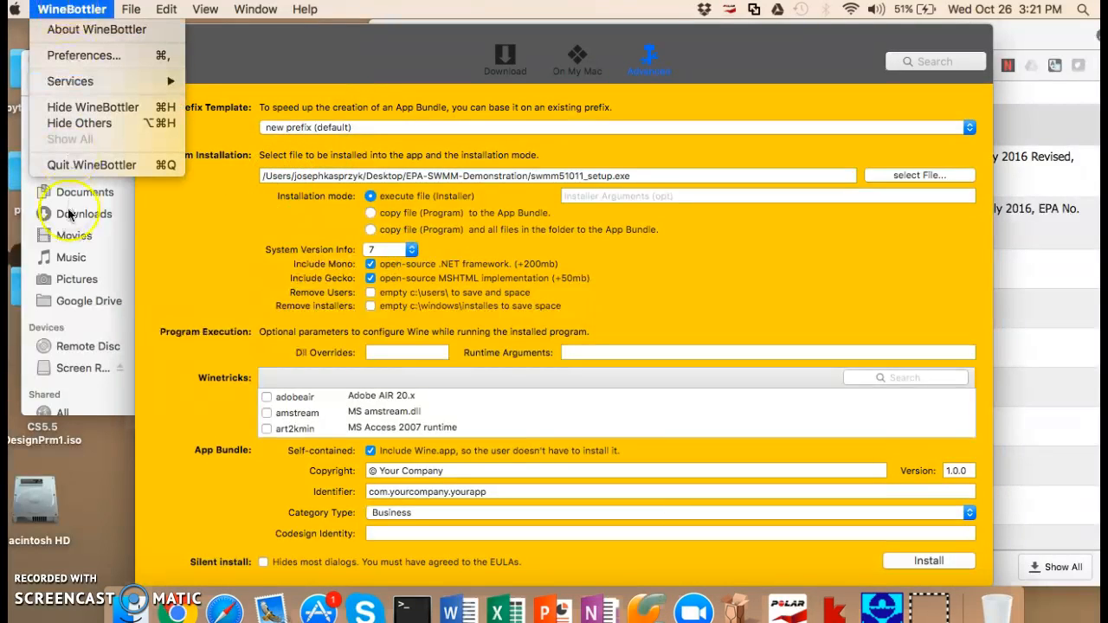
pyautogui.click(134, 166)
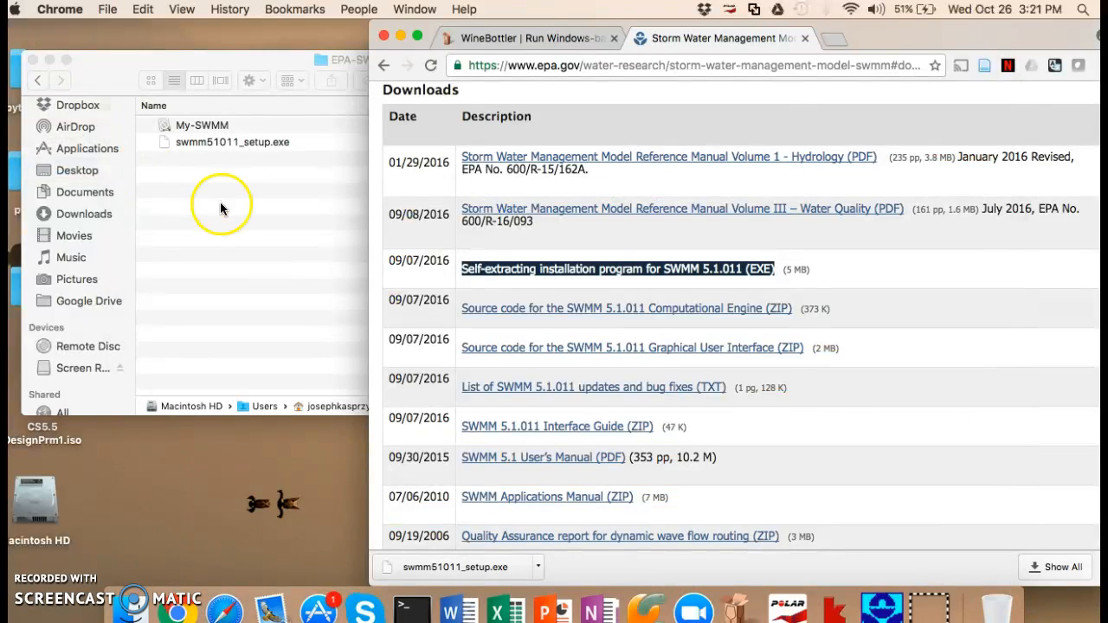
pyautogui.click(216, 199)
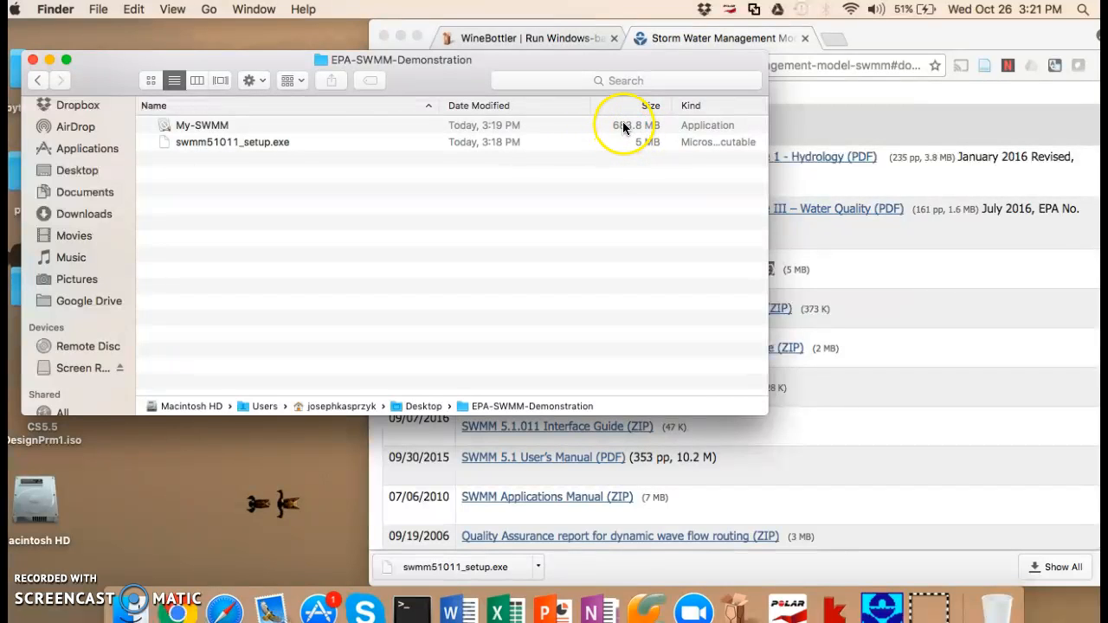
# Select the new My-SWMM app beside swmm51011_setup.exe and bring up its shortcut menu.
pyautogui.click(226, 130)
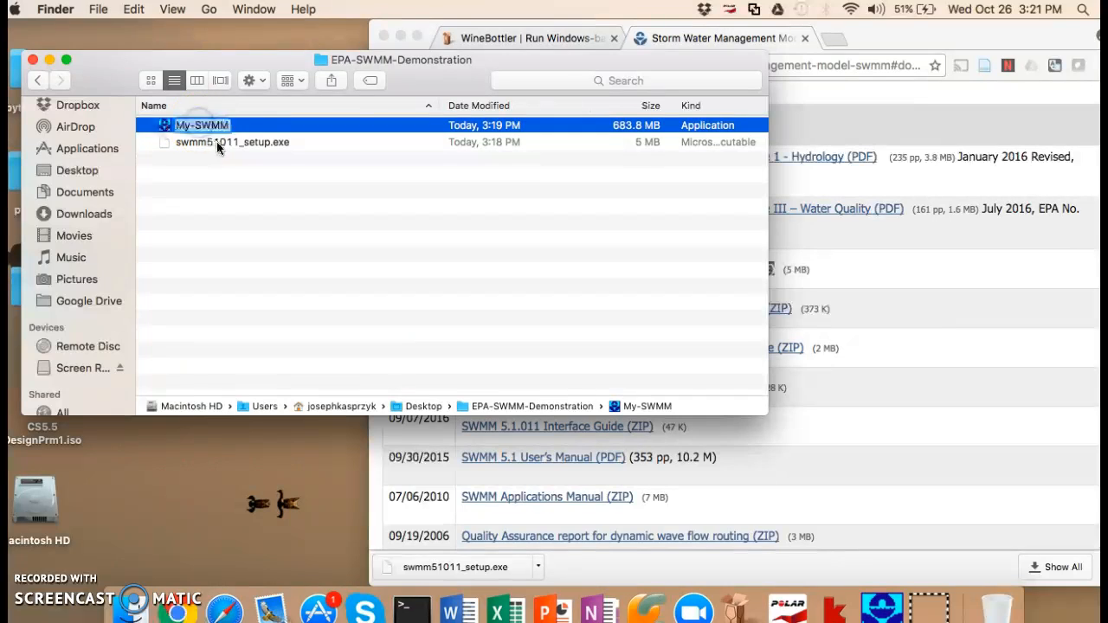
pyautogui.click(242, 125)
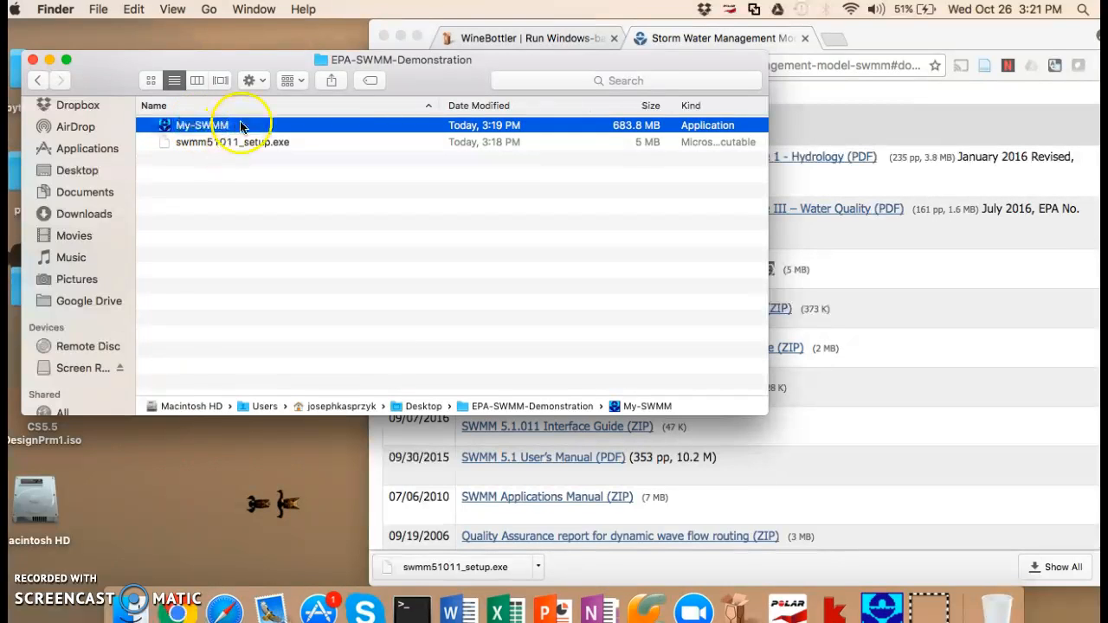
pyautogui.click(253, 129)
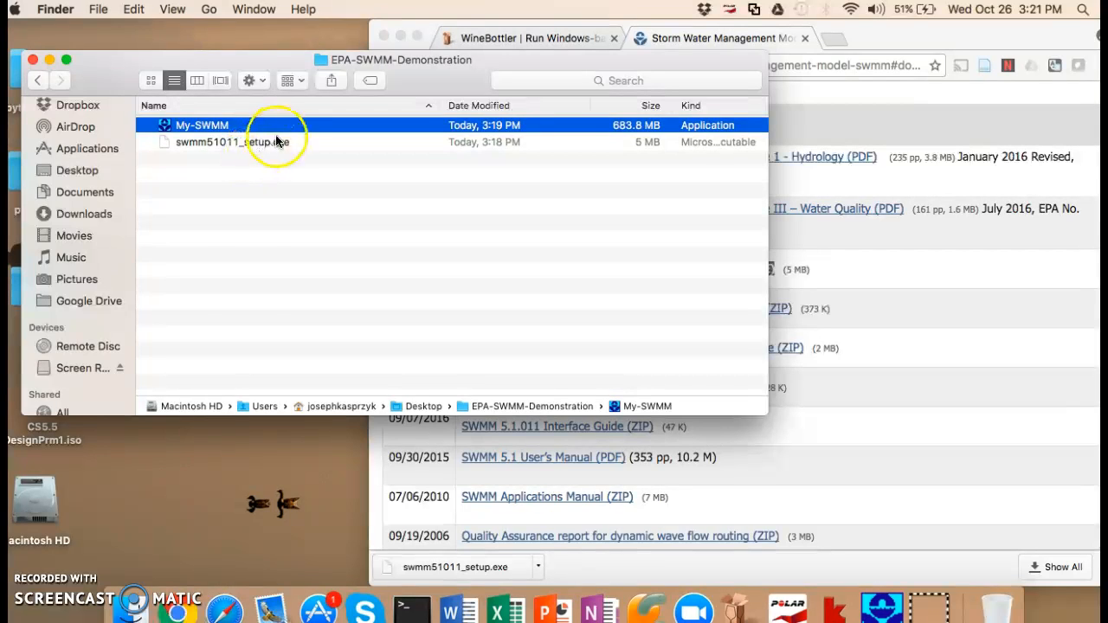
pyautogui.click(268, 142)
pyautogui.click(303, 128)
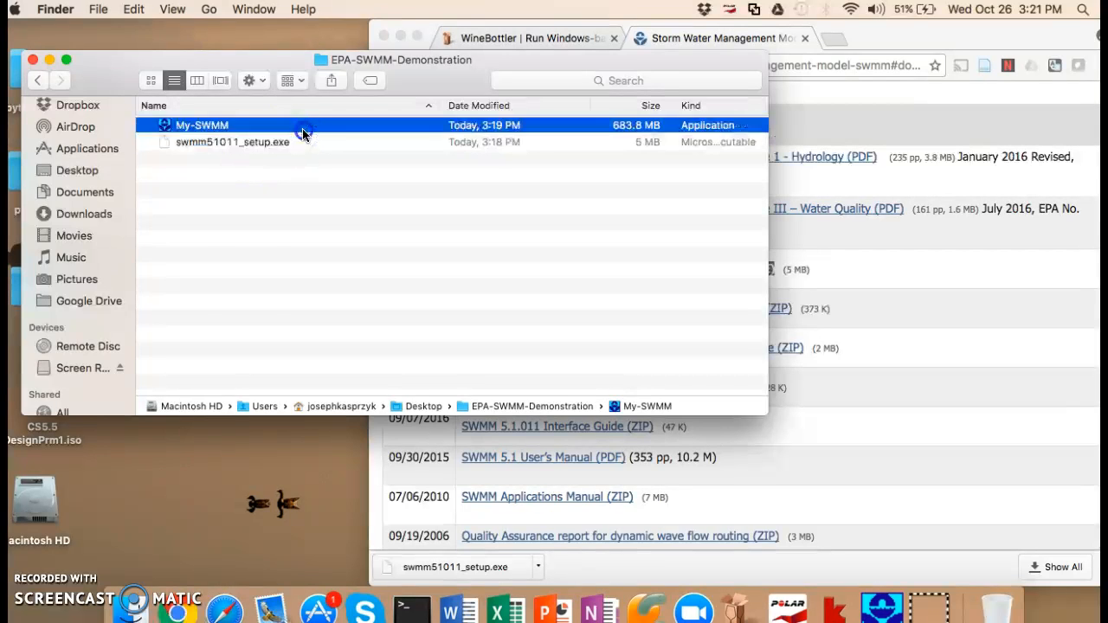
pyautogui.rightClick(303, 130)
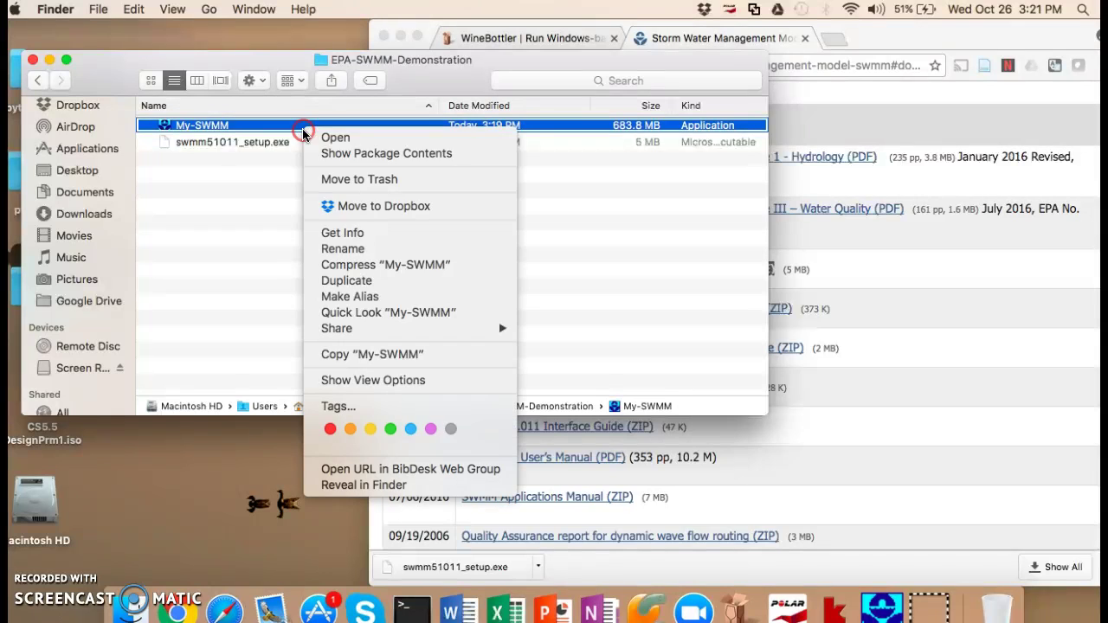
pyautogui.click(338, 158)
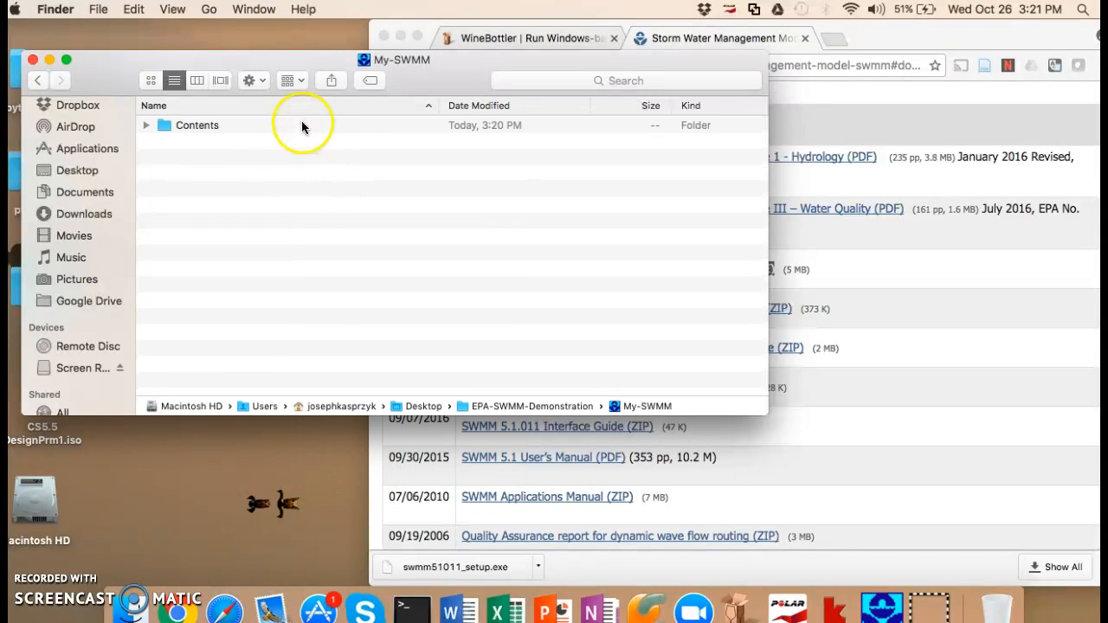
pyautogui.click(303, 124)
pyautogui.click(145, 125)
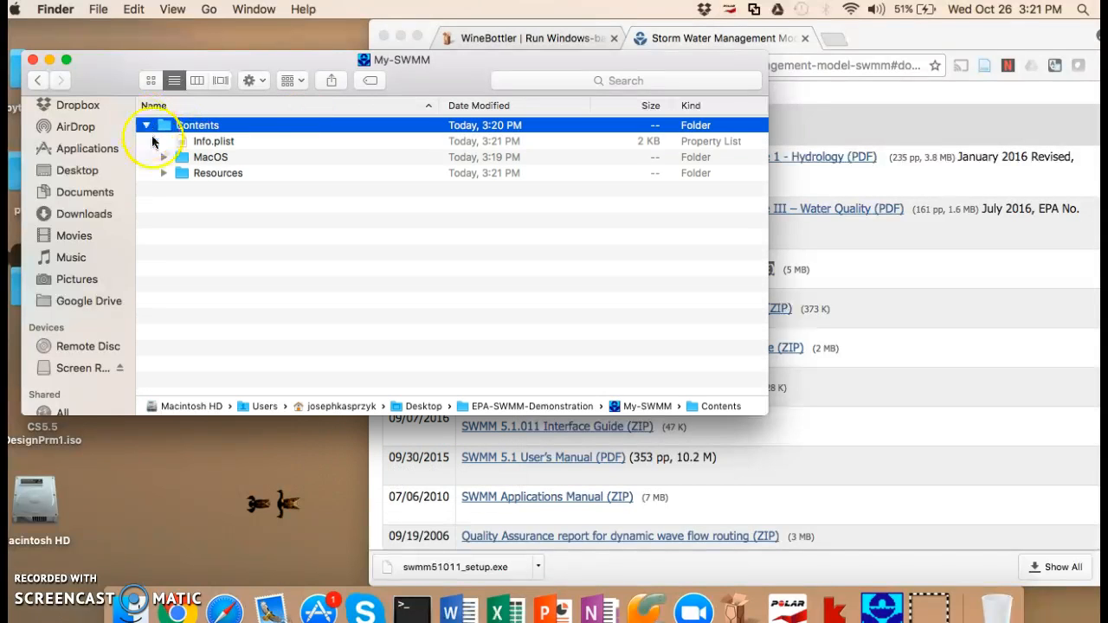
pyautogui.click(164, 173)
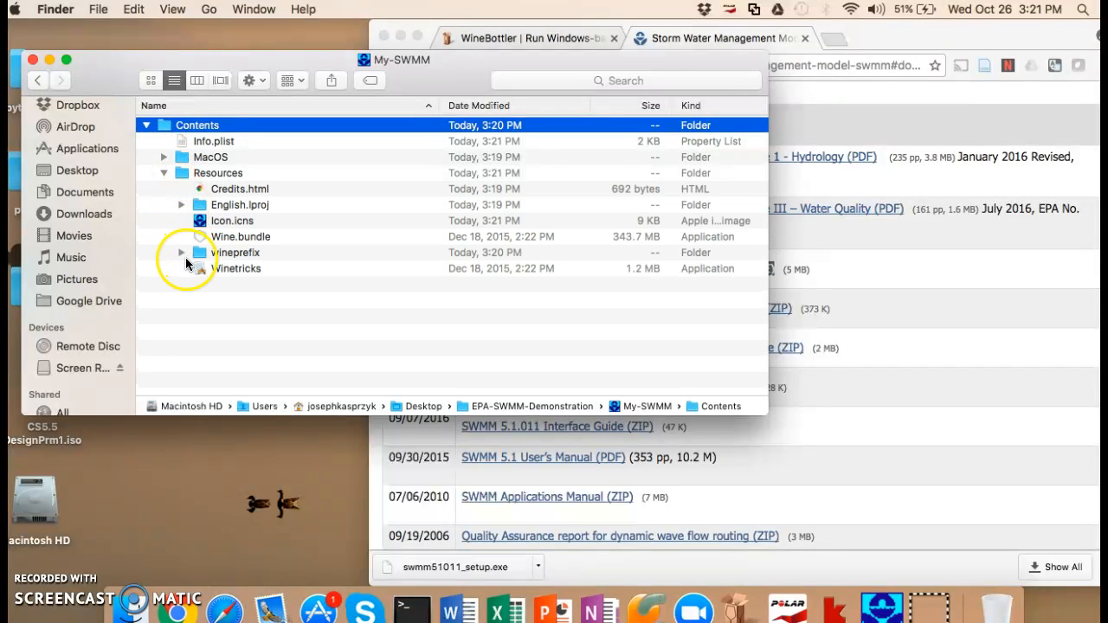
pyautogui.click(181, 252)
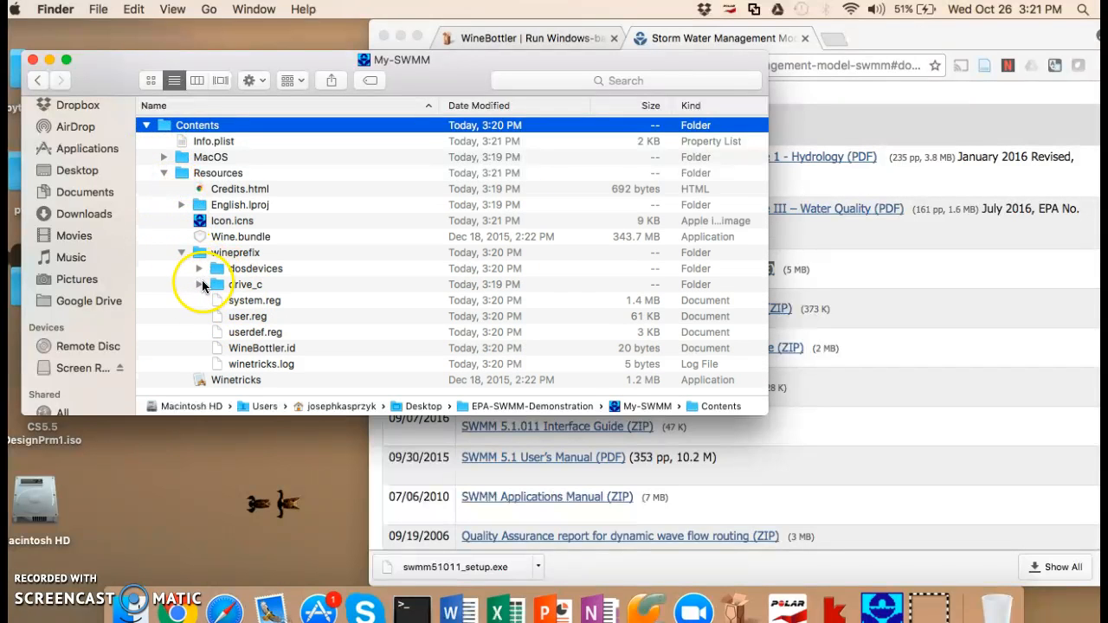
pyautogui.click(198, 284)
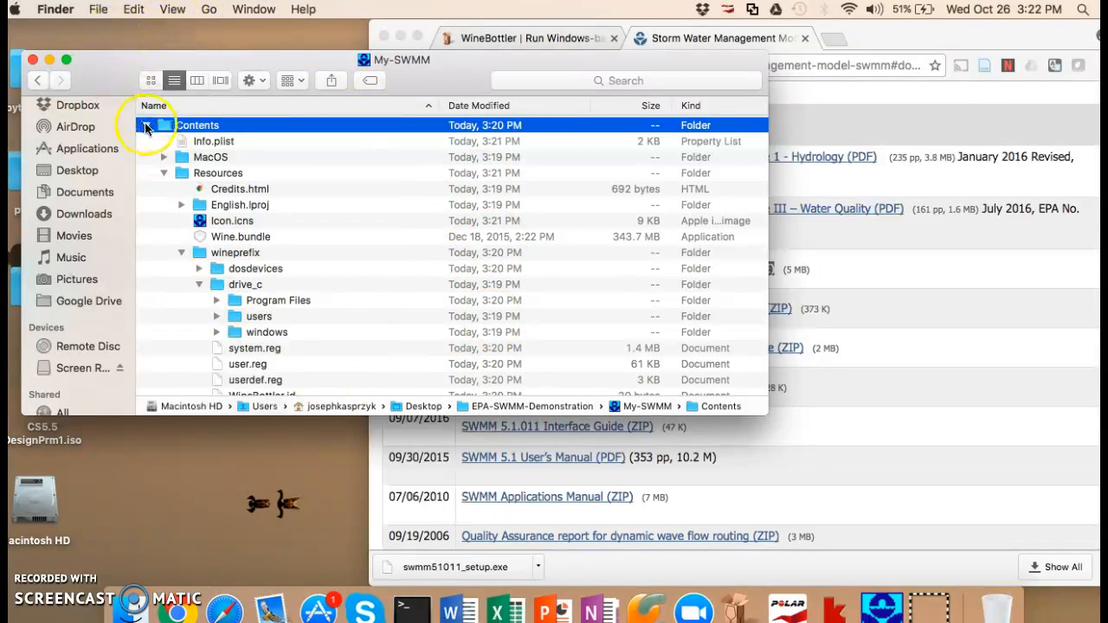
pyautogui.click(146, 126)
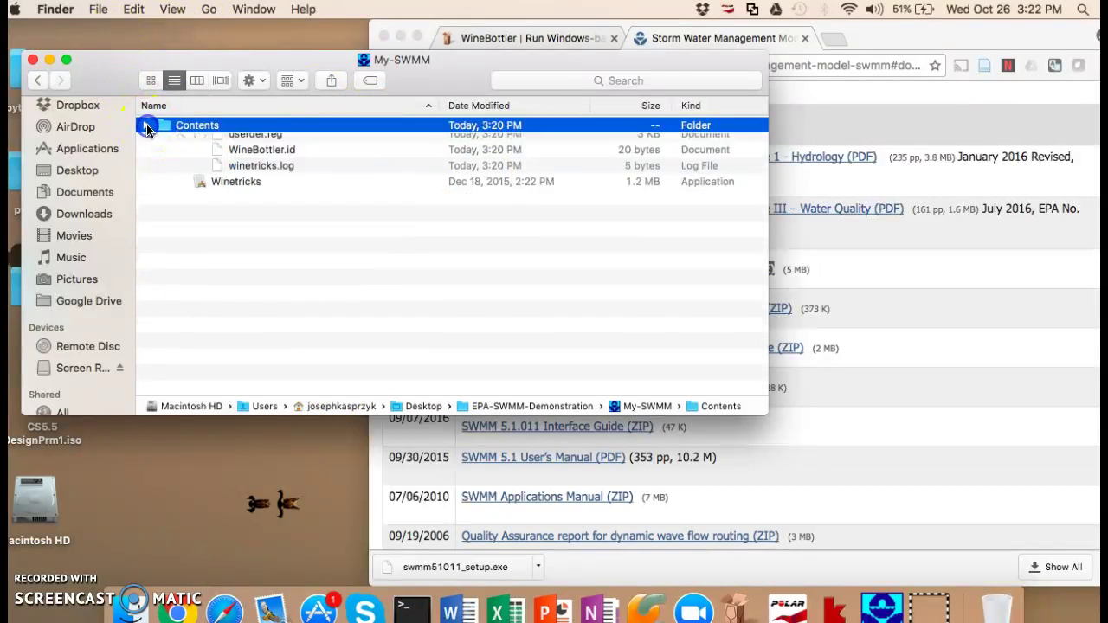
pyautogui.click(37, 81)
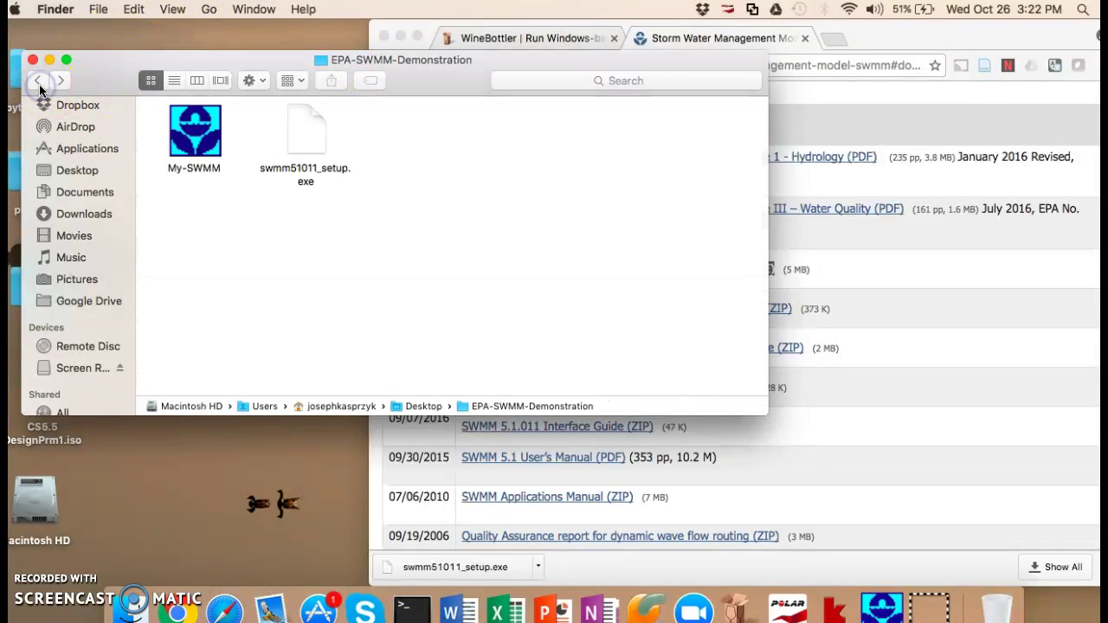
# Launch My-SWMM.app so SWMM 5.1 opens with an empty project.
pyautogui.doubleClick(199, 136)
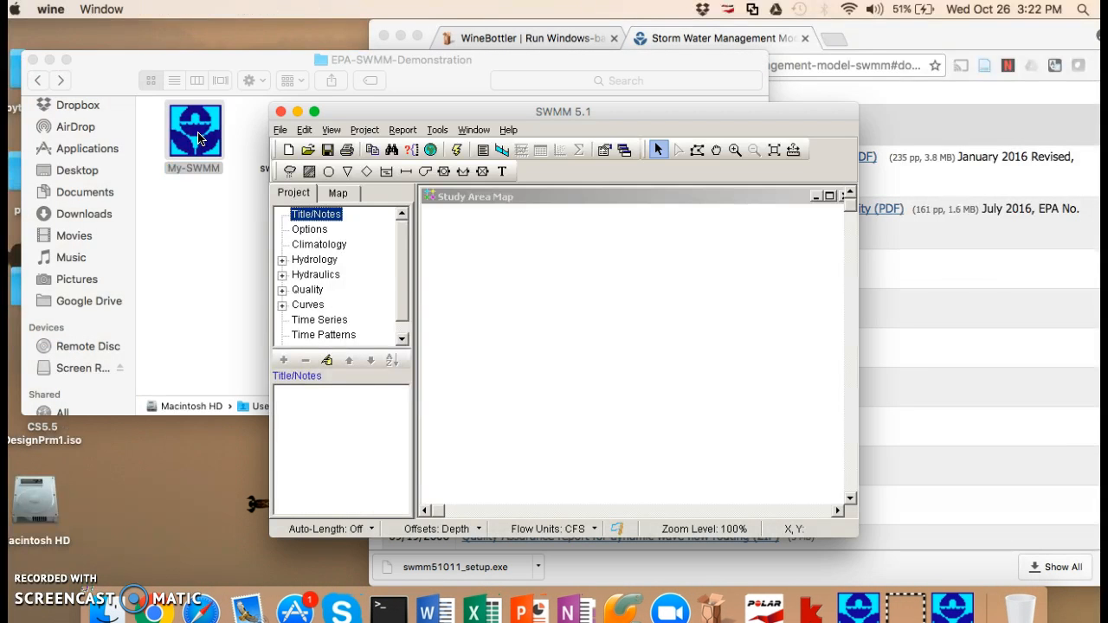
pyautogui.click(281, 130)
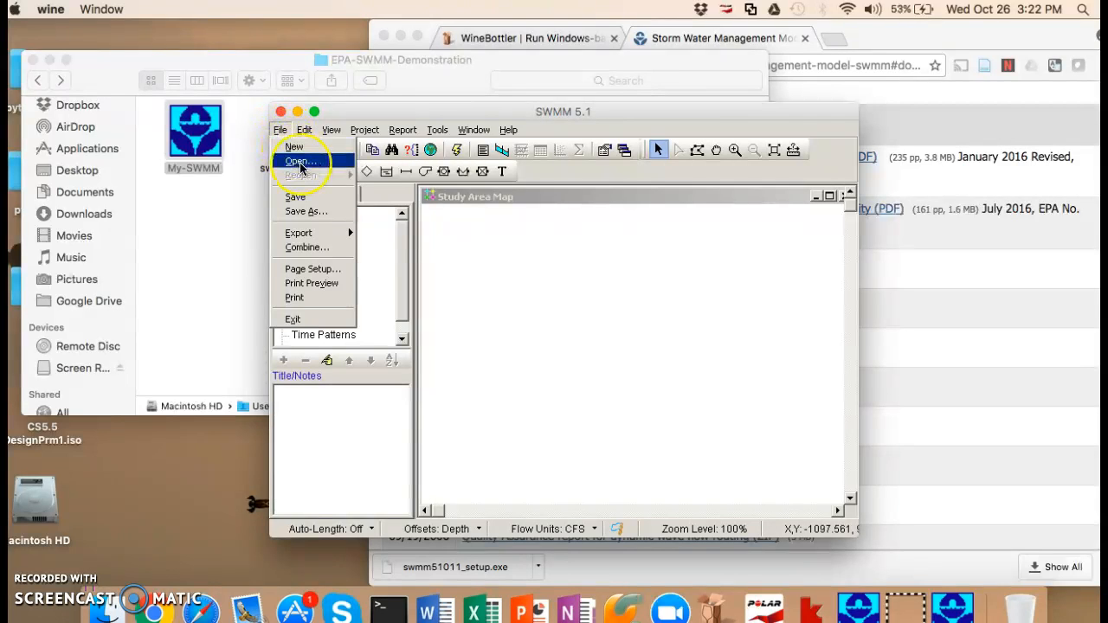
pyautogui.click(302, 163)
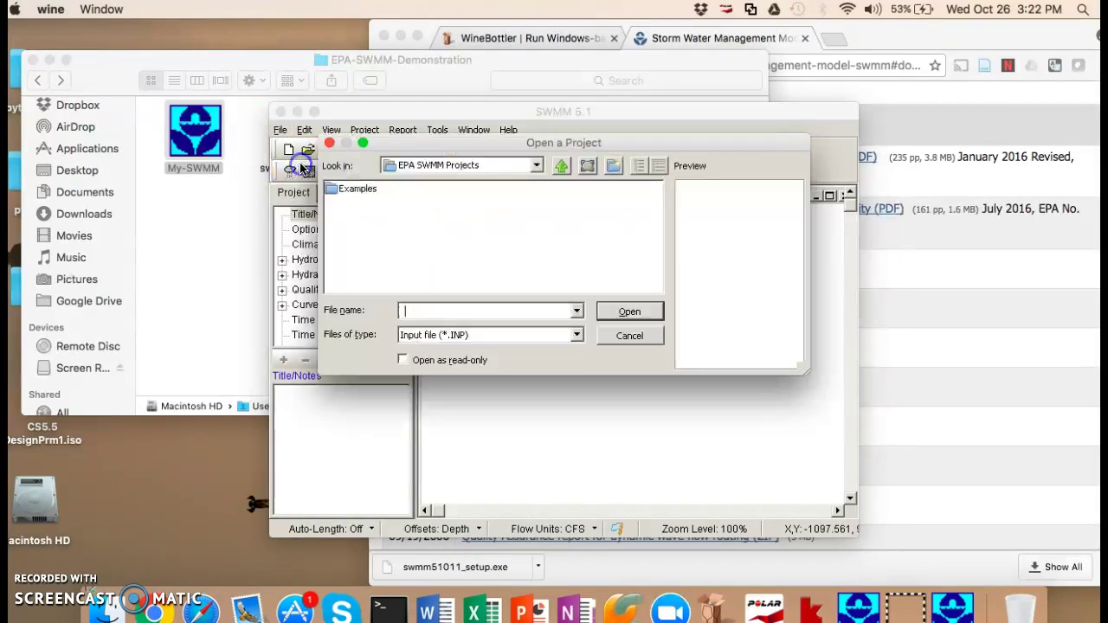
pyautogui.click(464, 167)
pyautogui.click(538, 179)
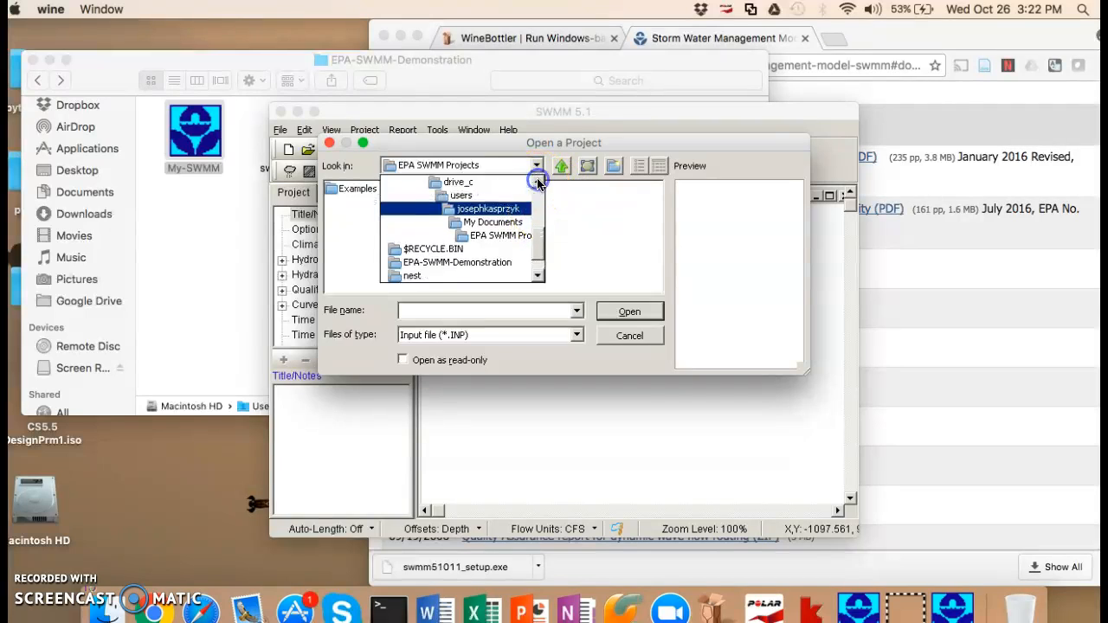
pyautogui.click(538, 179)
pyautogui.click(538, 179)
pyautogui.click(432, 195)
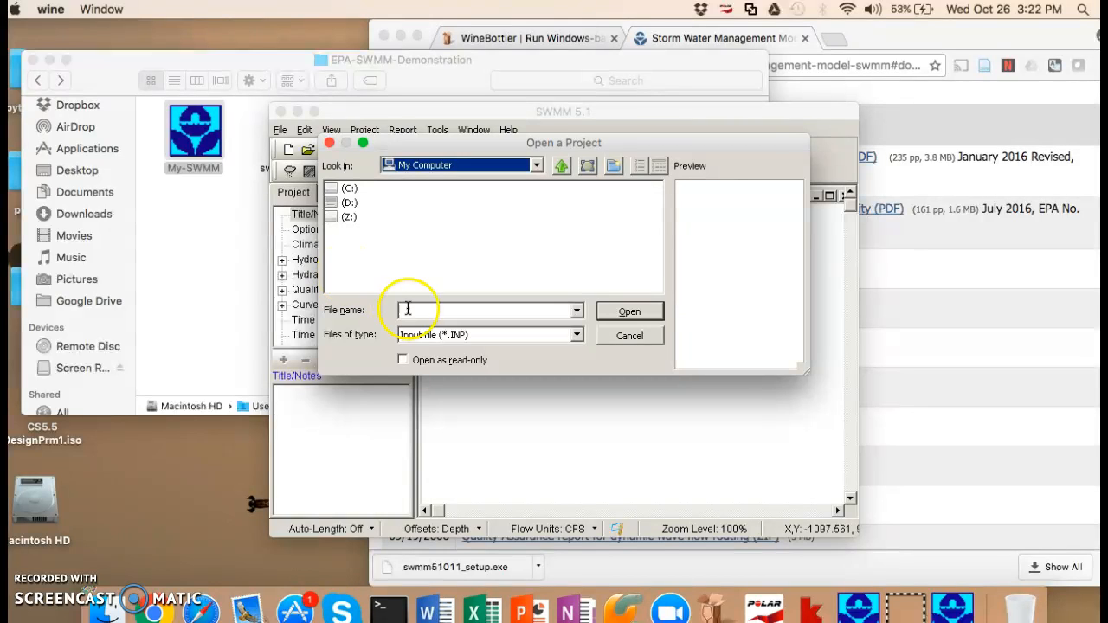
pyautogui.click(622, 336)
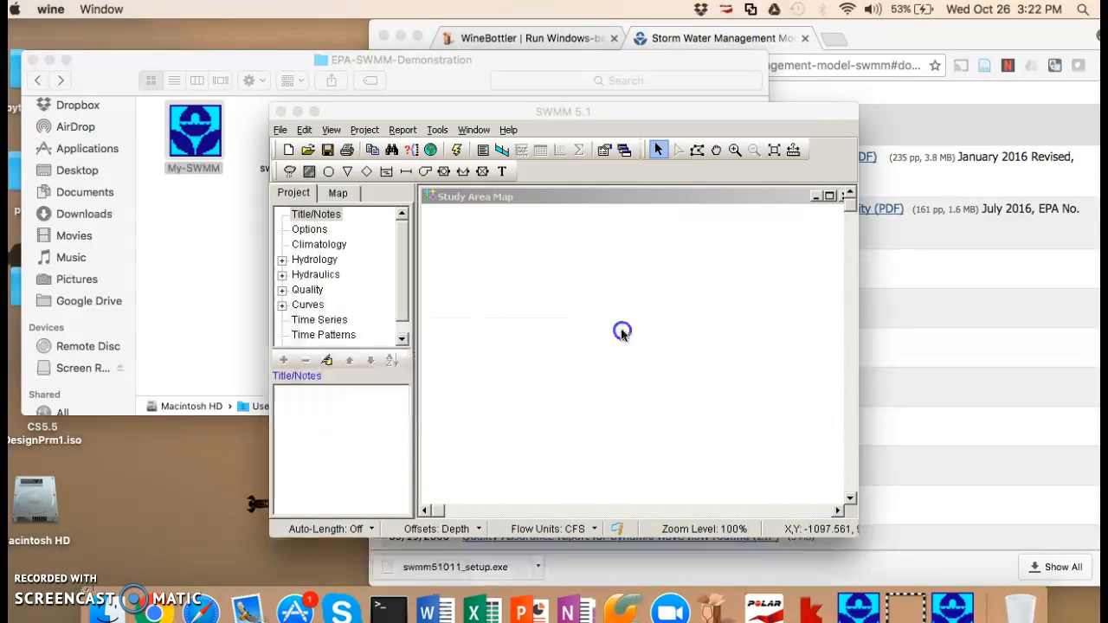